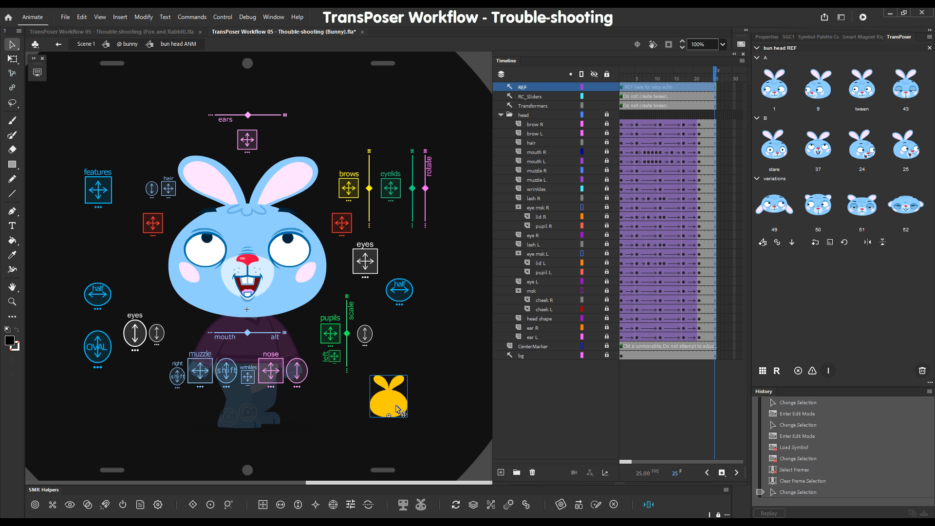
Step: Open the bun head REF symbol for editing and move the head layer folder out of the TransPose folder
double_click(398, 409)
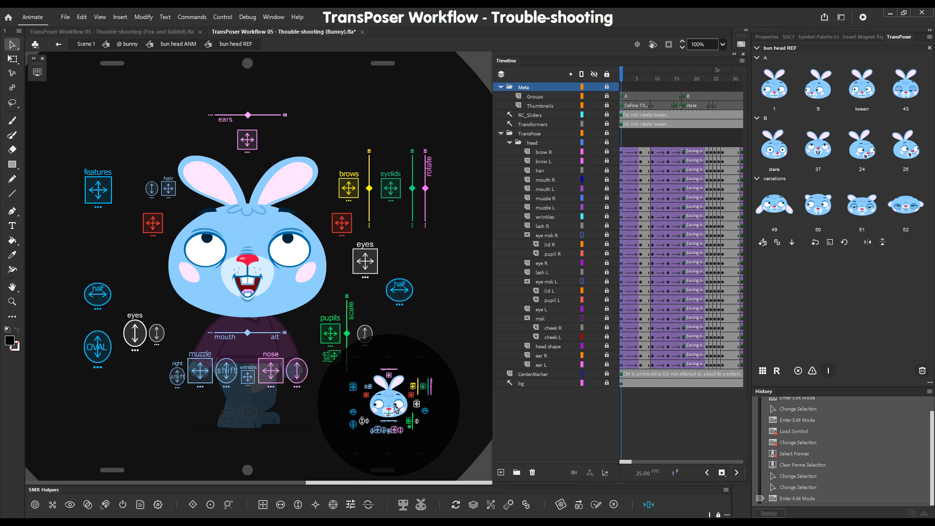
key(ctrl+space)
drag(340, 353, 356, 417)
key(space)
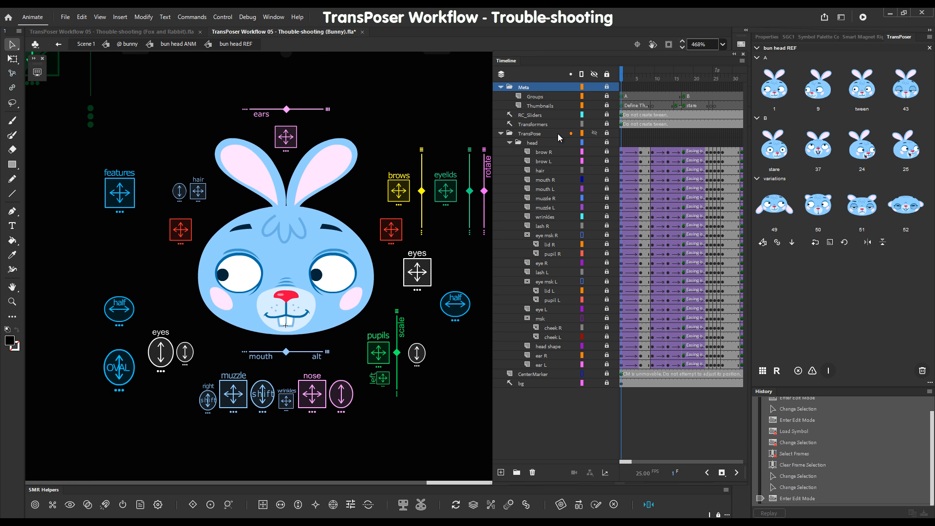
drag(518, 144, 491, 128)
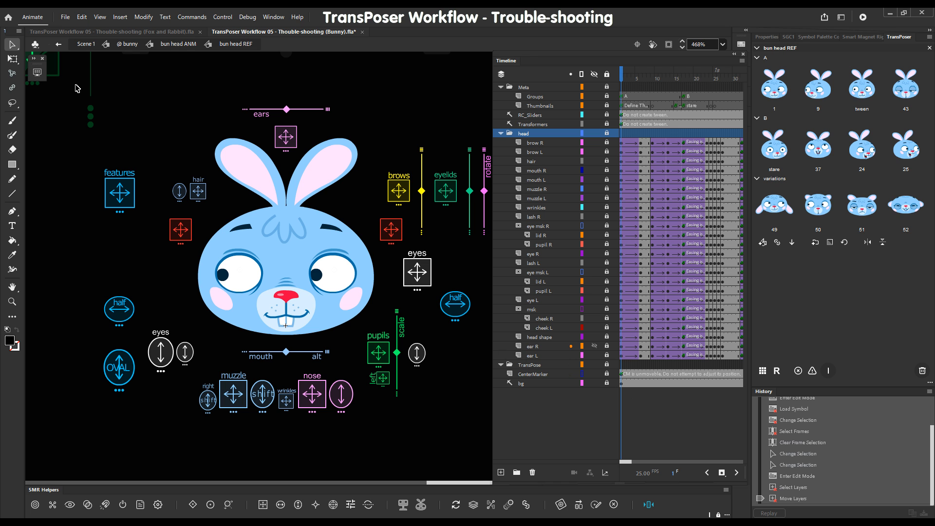
Step: Return to bun head ANM and try to apply variation poses 52, 51 and 50 to the head
click(183, 48)
key(ctrl+1)
drag(234, 159, 287, 268)
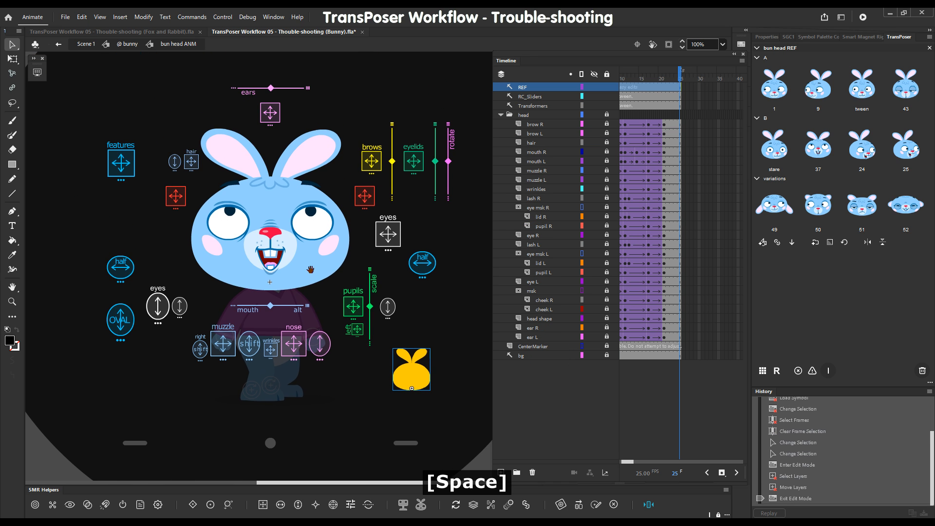
click(899, 210)
click(862, 207)
click(818, 207)
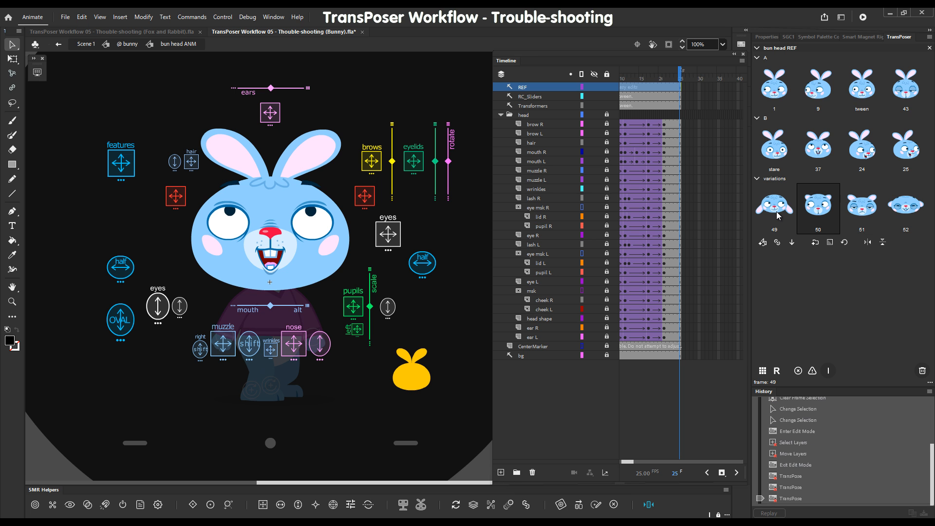
Step: Reopen bun head REF, move the head layer folder back into the TransPose folder, and return to bun head ANM
double_click(420, 386)
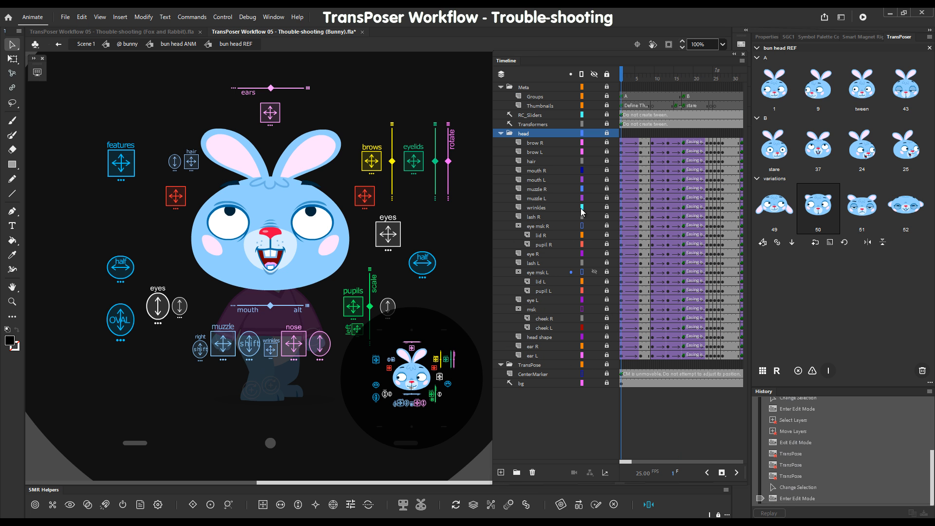
drag(516, 136, 537, 369)
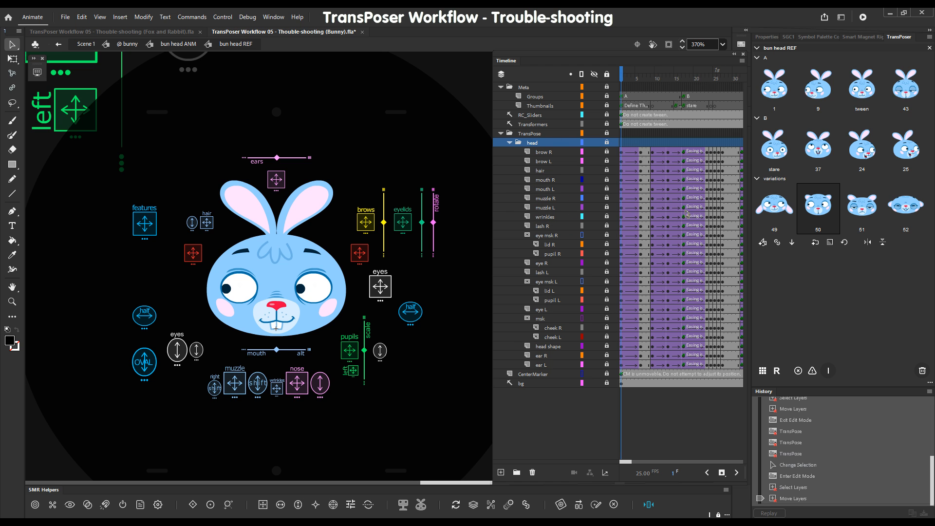
click(176, 44)
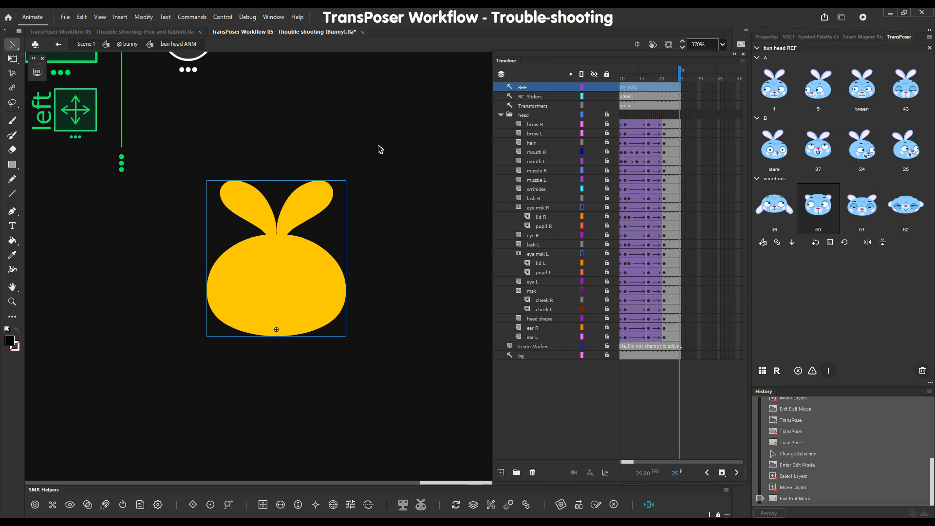
key(ctrl+1)
drag(376, 155, 416, 285)
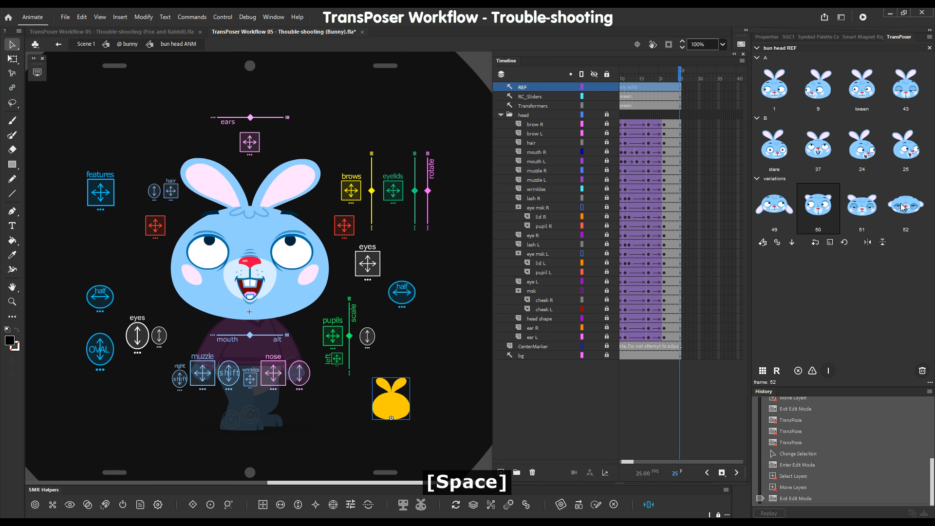
Step: Apply variation pose 50 and then 52 at frame 25, and move the resulting head keyframes to frame 22
click(818, 208)
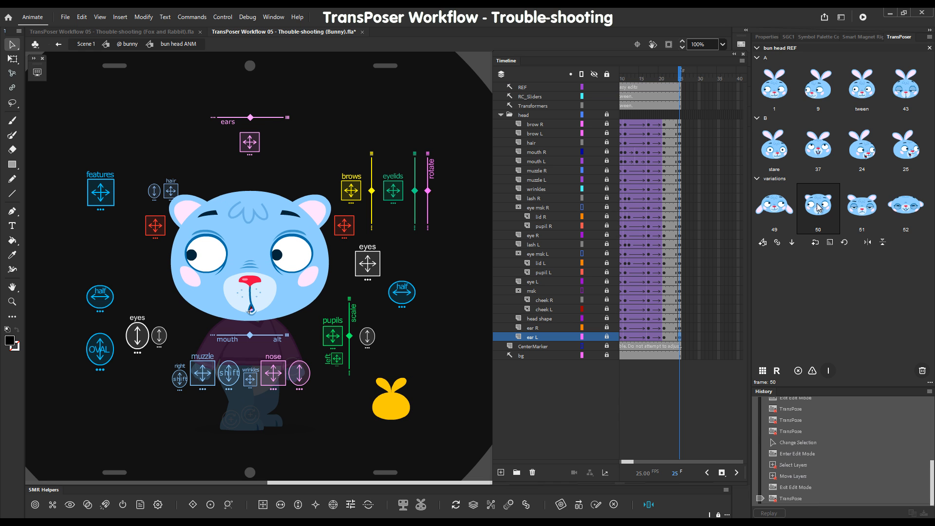
click(904, 209)
click(905, 209)
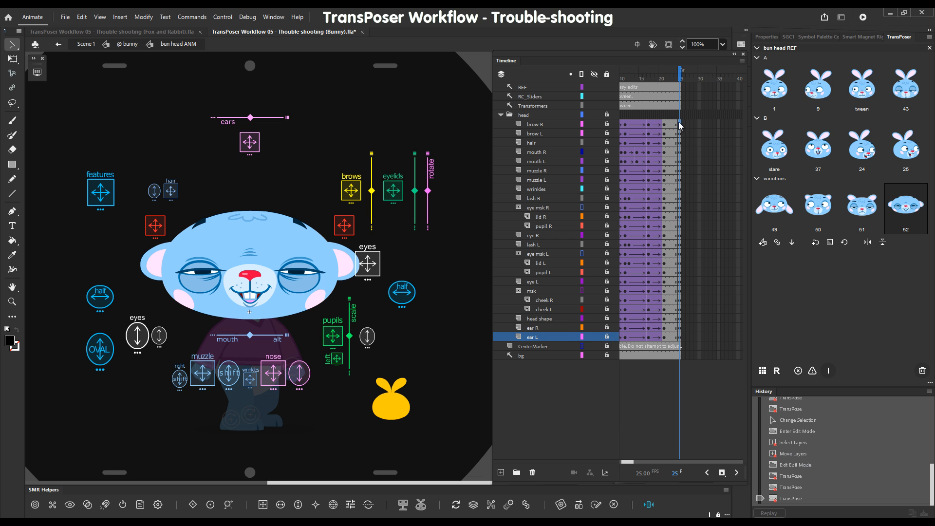
drag(681, 124, 682, 337)
drag(684, 188, 668, 125)
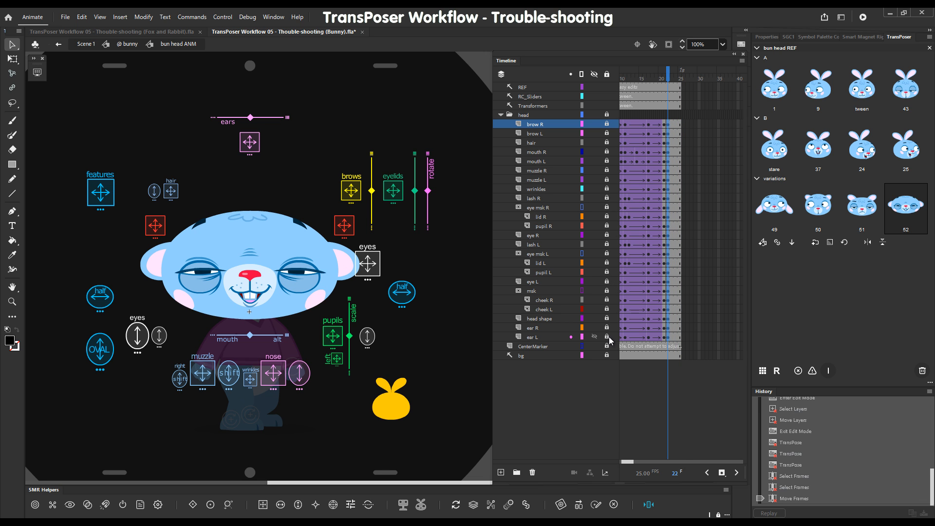
Step: Unlock the ear R and ear L layers and remove the REF info from both ear instances at frame 22
drag(607, 336, 607, 328)
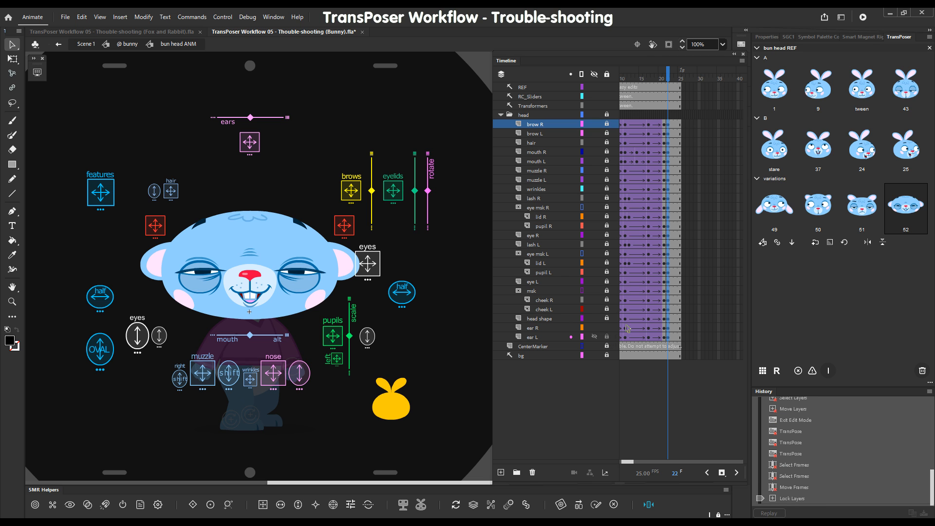
click(681, 399)
drag(668, 337, 668, 328)
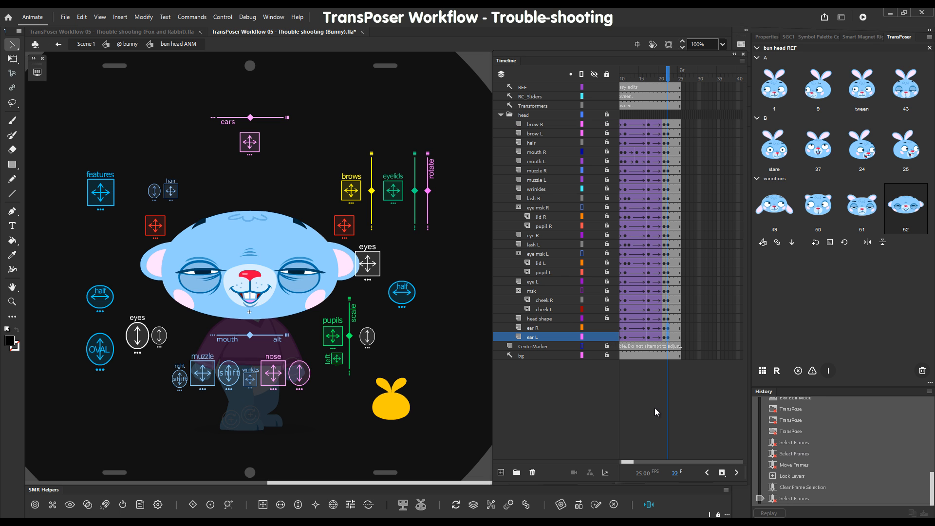
click(798, 372)
click(452, 222)
click(511, 335)
Step: Apply pose 9 to the head at frame 24 and check both ear instances there for REF info
drag(668, 81, 677, 81)
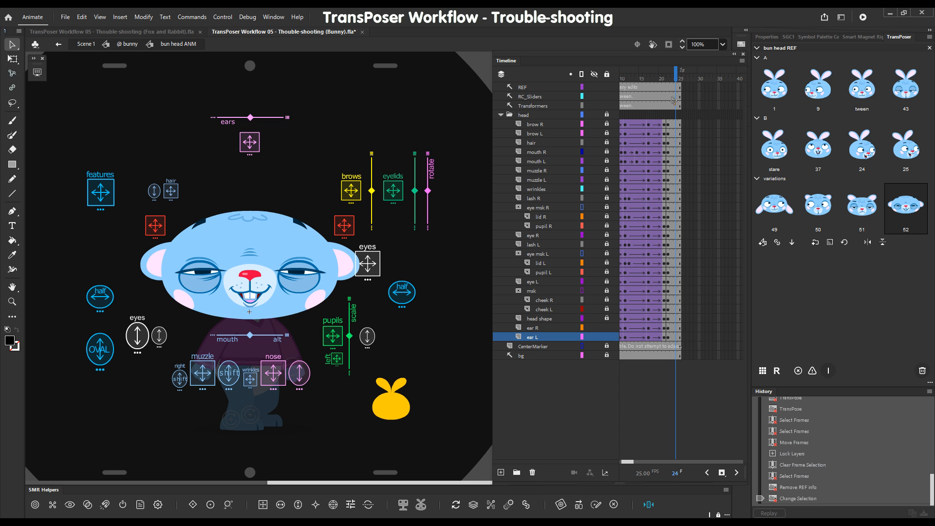
click(817, 103)
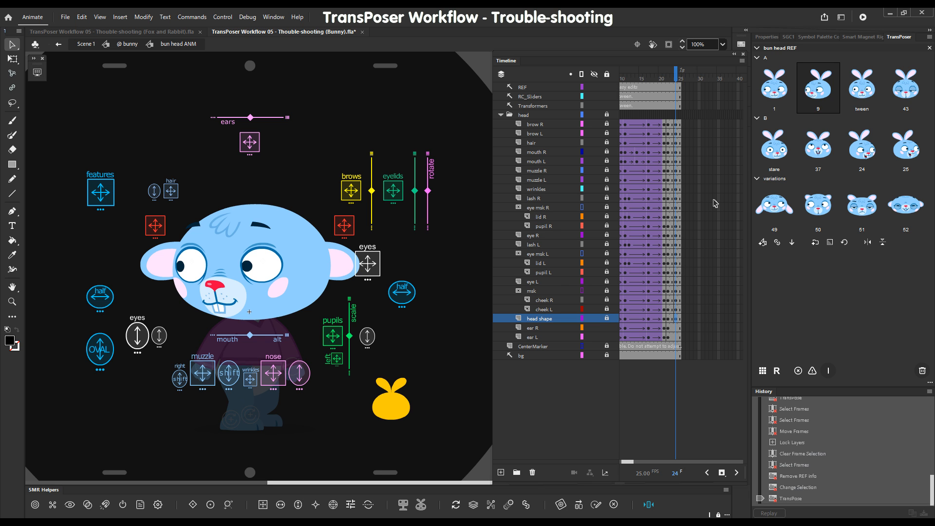
click(677, 337)
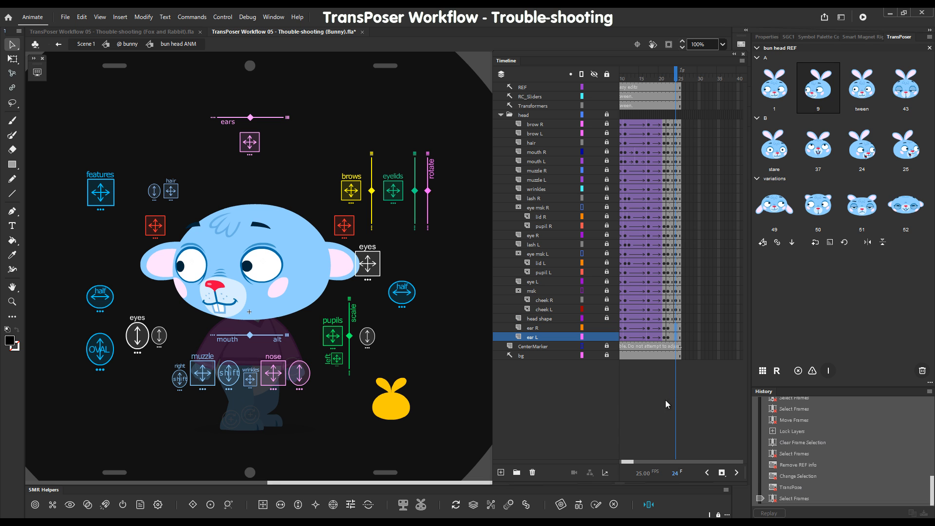
click(812, 372)
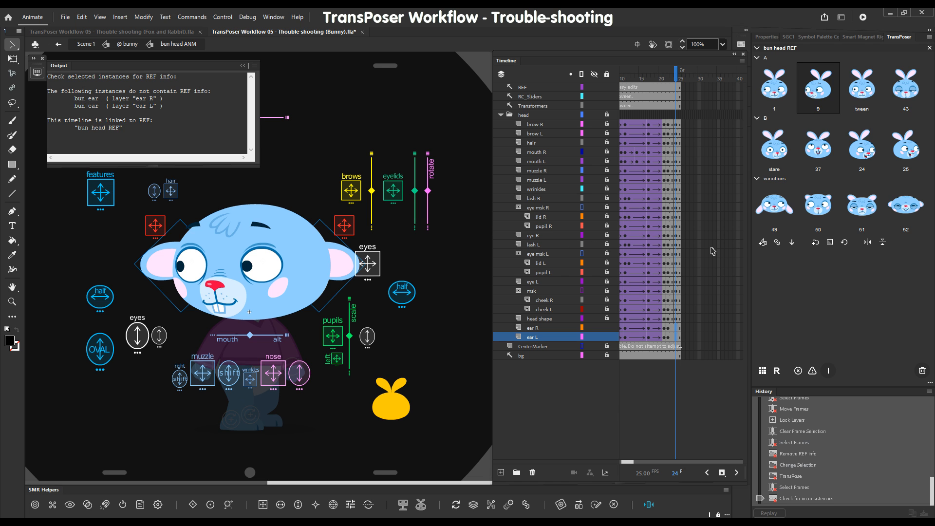
Step: Check the ear R and ear L instances for REF info at frame 22 and at frame 21
click(669, 325)
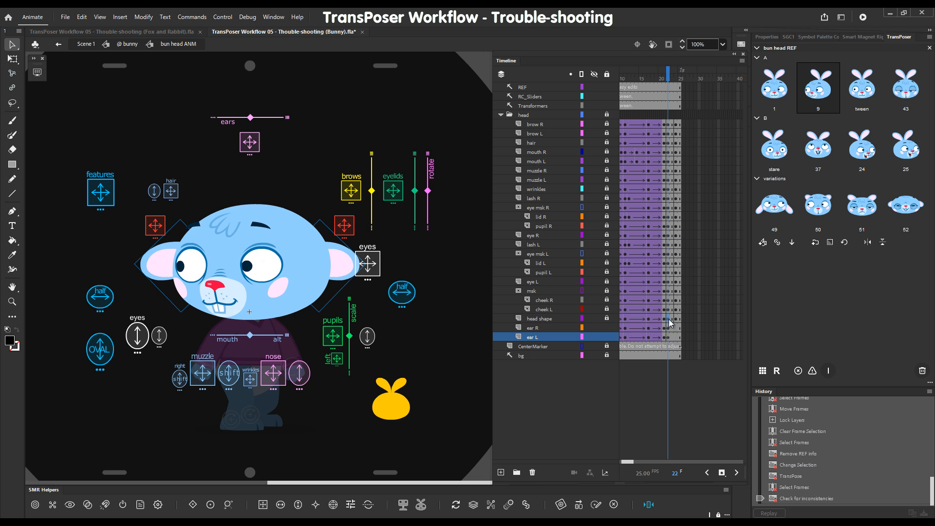
click(812, 370)
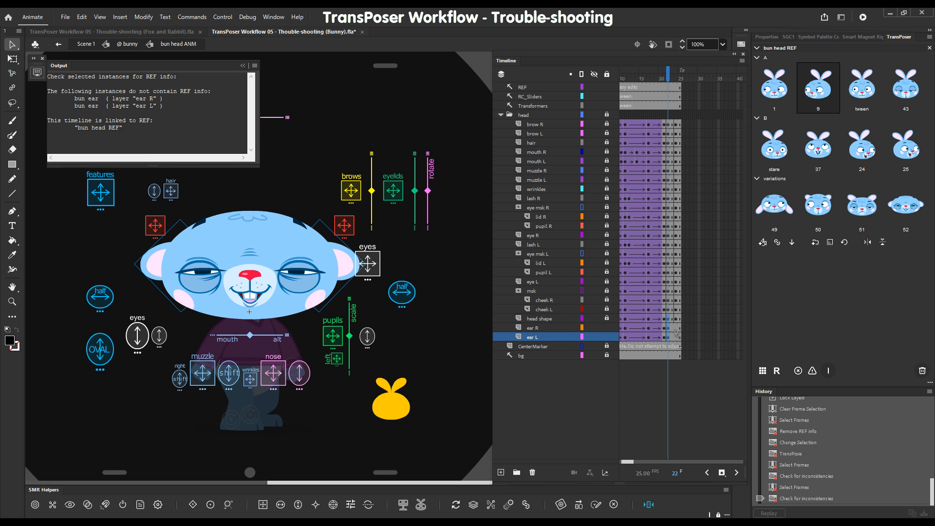
click(664, 78)
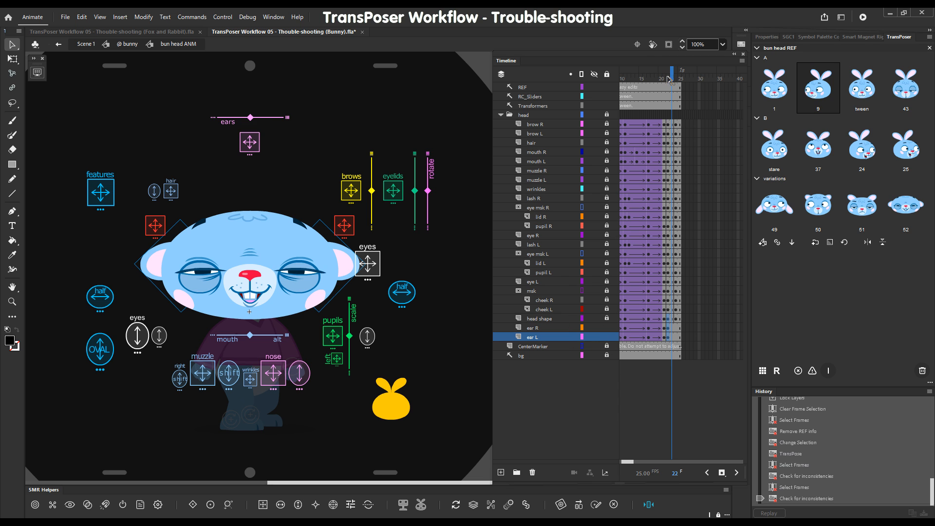
click(663, 339)
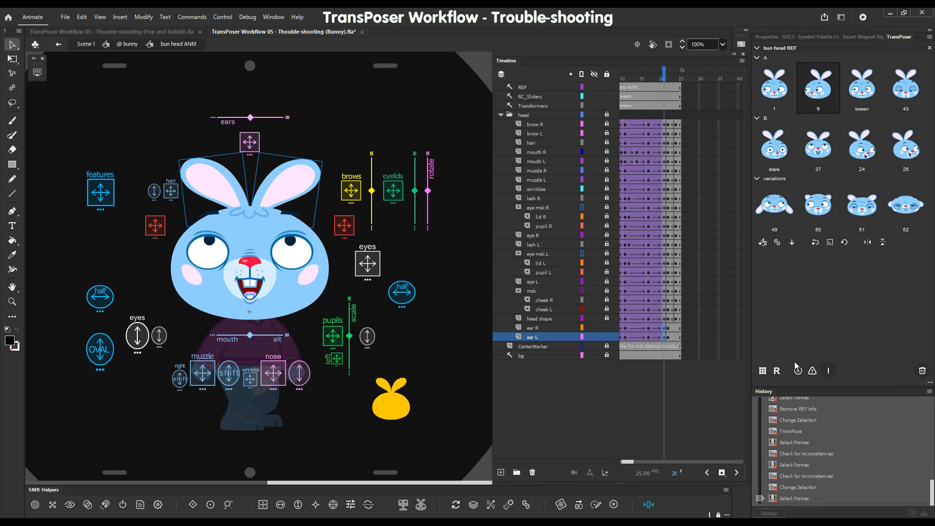
click(812, 371)
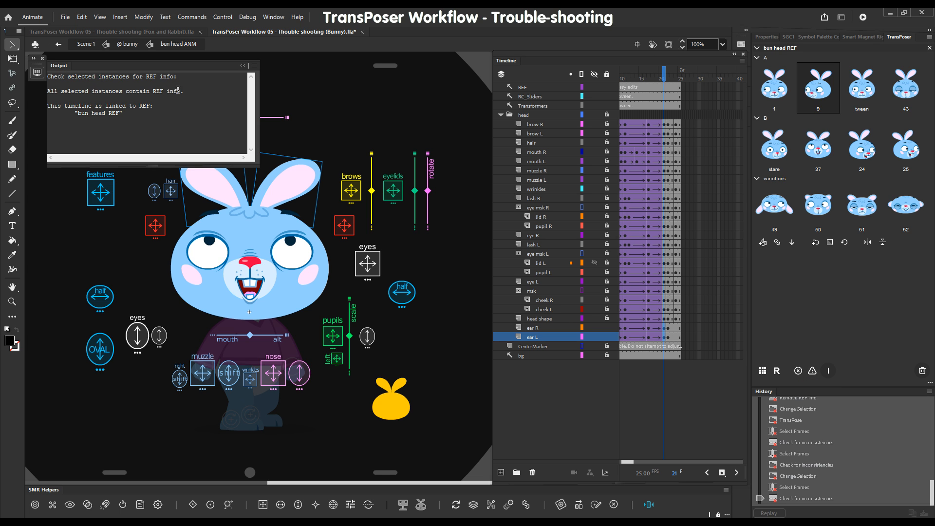
Step: Roll over the rig info of both ear keyframes at frame 21 to the right, covering frames 22-25
click(666, 329)
click(665, 337)
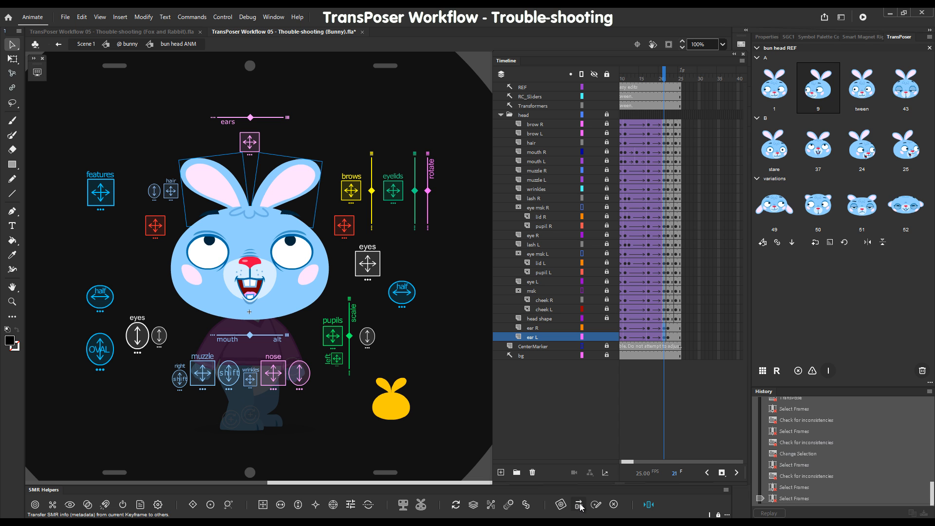
click(580, 505)
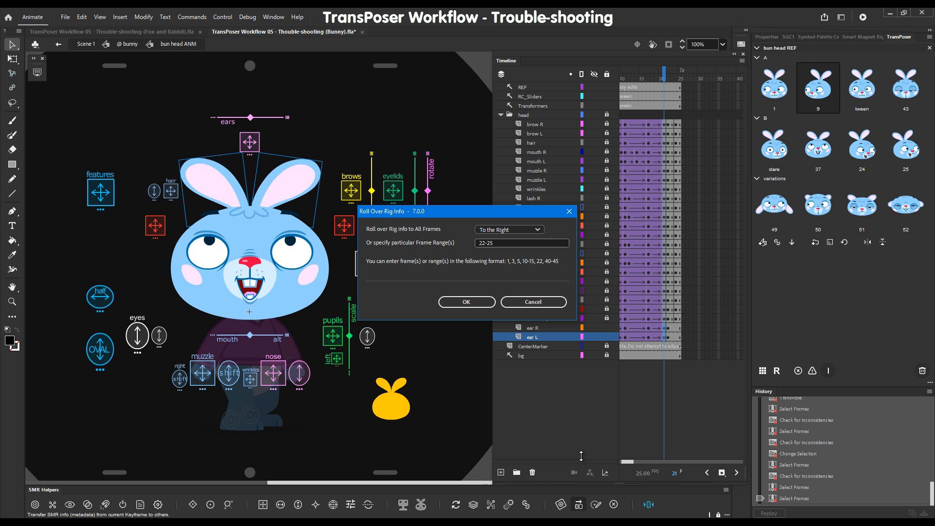
click(466, 302)
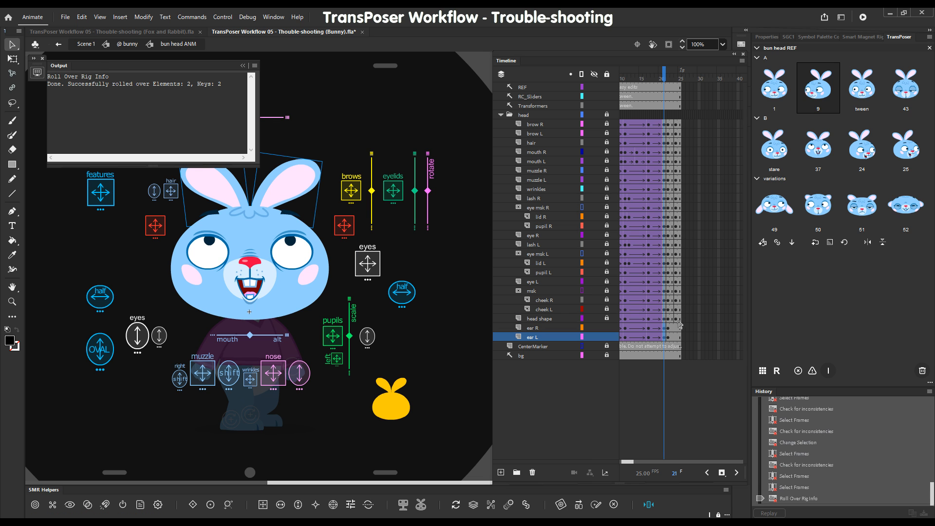
Step: Check the ear instances at frame 22 for REF info and reapply pose 9 at frame 24
drag(668, 328, 668, 337)
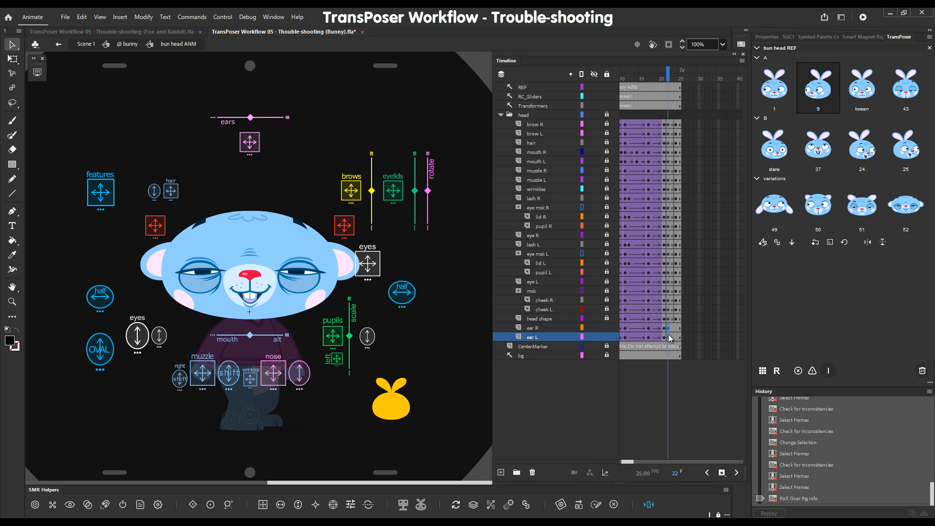
click(813, 371)
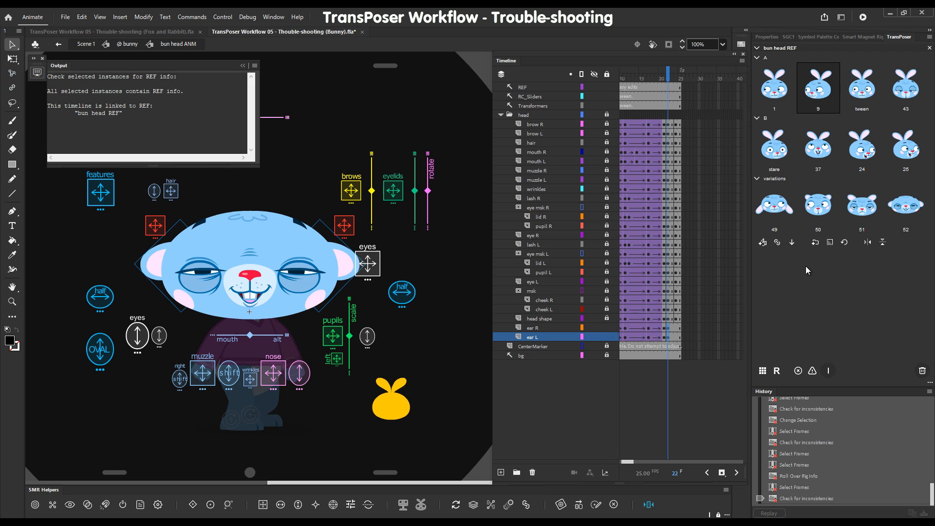
click(673, 88)
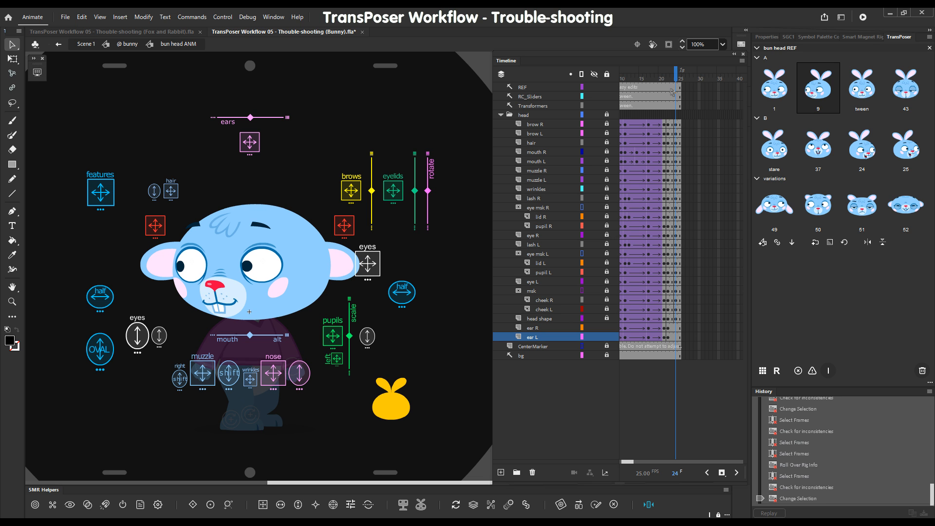
click(820, 89)
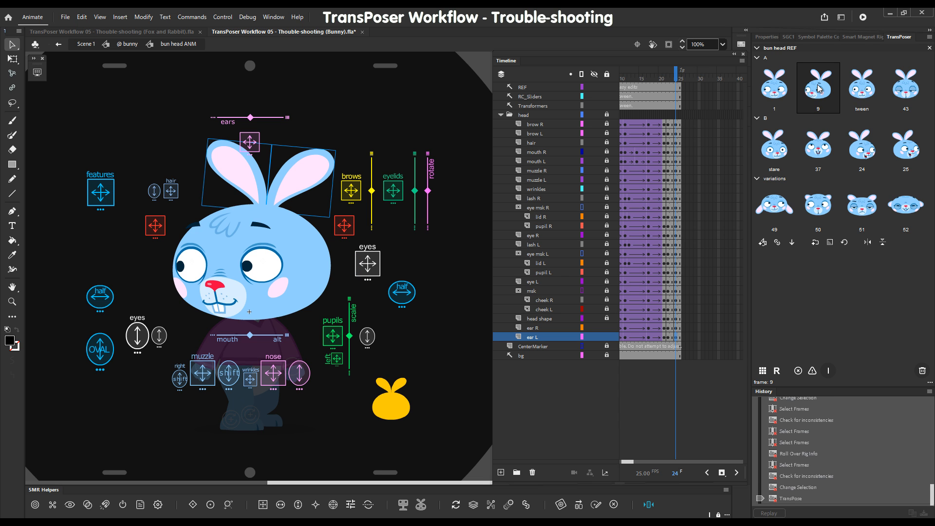
Step: Enable multiple-frame editing in bun head ANM, select the ear instances across all frames and remove REF info from the selected stage instances
click(665, 334)
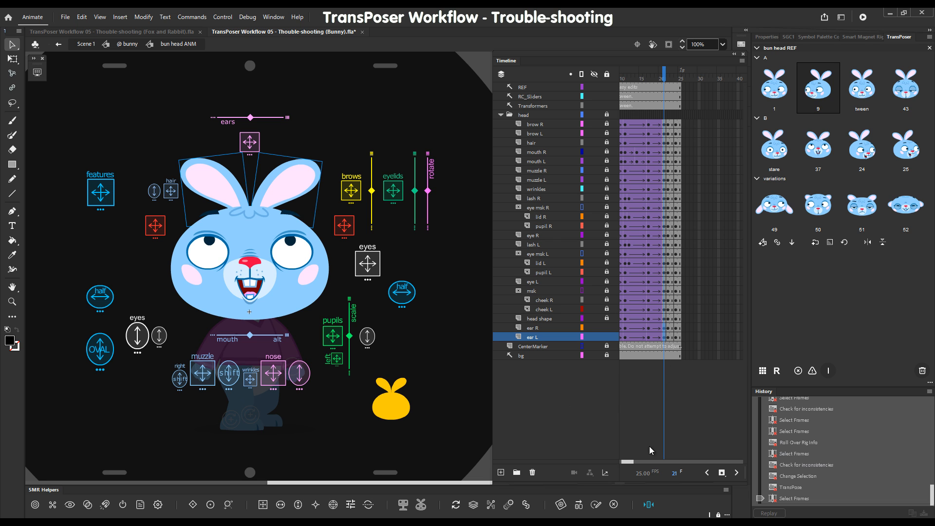
drag(629, 462, 625, 465)
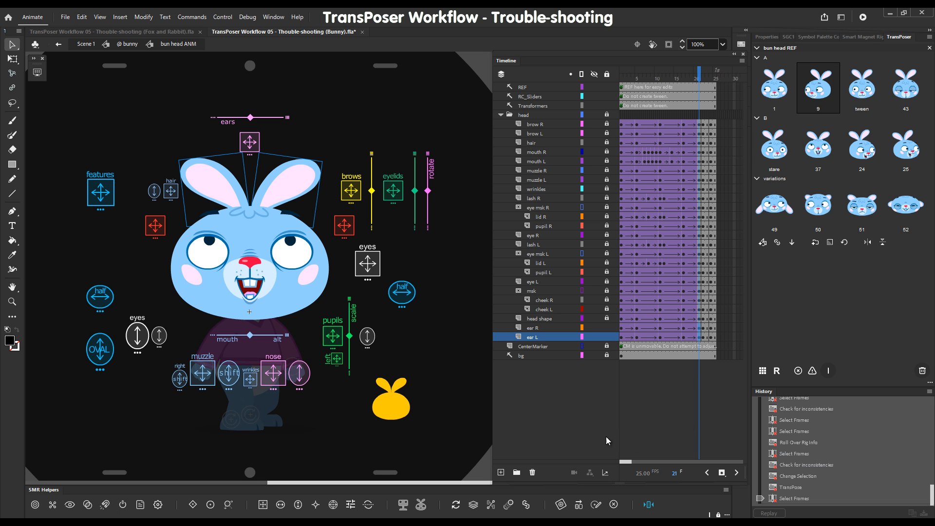
drag(748, 390, 882, 390)
mouse_move(708, 78)
mouse_down()
mouse_move(728, 79)
mouse_move(540, 128)
mouse_move(519, 151)
mouse_up()
drag(104, 111, 410, 333)
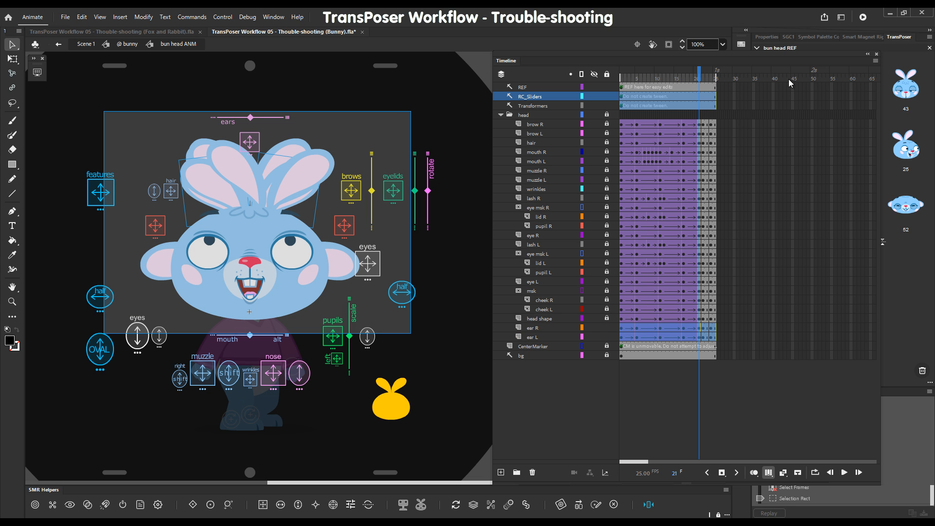
drag(879, 105, 793, 108)
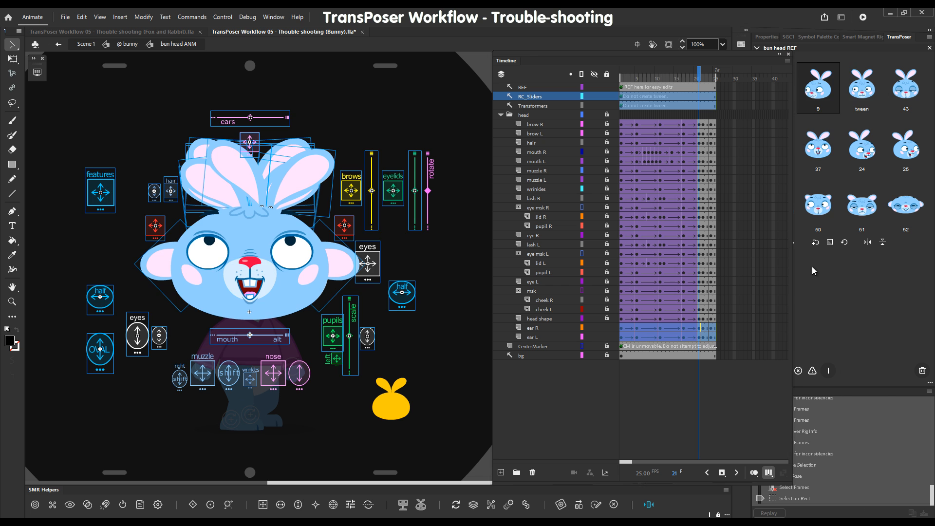
click(798, 370)
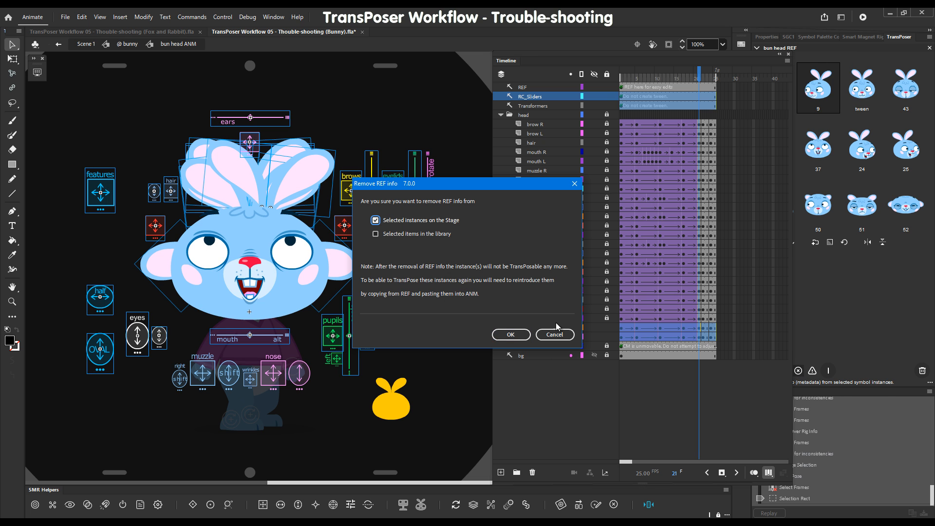
click(510, 334)
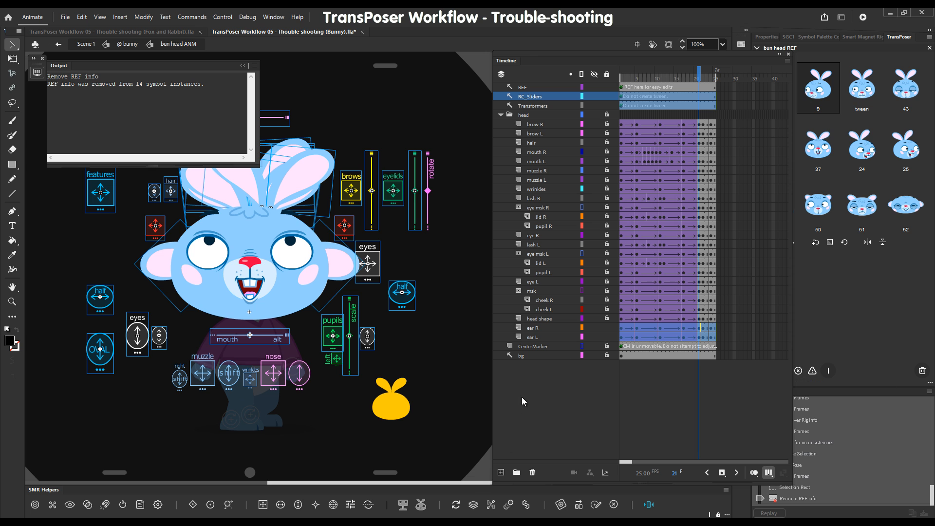
Step: Turn off multiple-frame editing, clear the head layers' keyframes from frame 23 onward and apply pose 24 at frame 23
click(768, 472)
drag(691, 81, 708, 337)
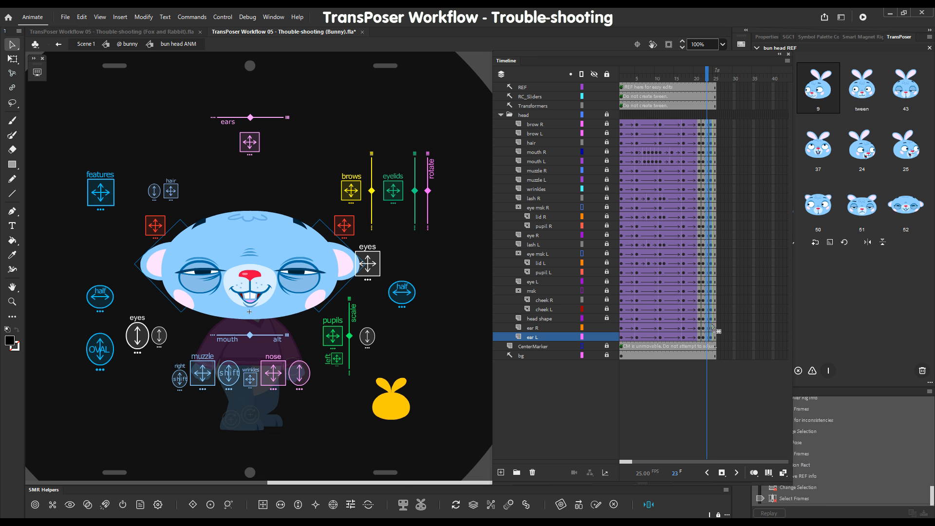
key(shift+x)
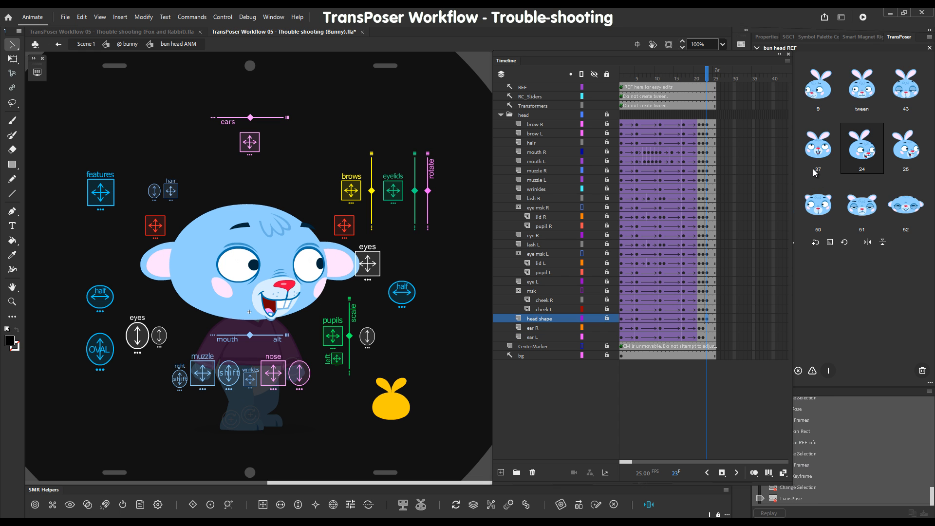
Step: Open the bun head REF symbol from frame 25 and copy the ear R and ear L frames at frame 6
click(715, 78)
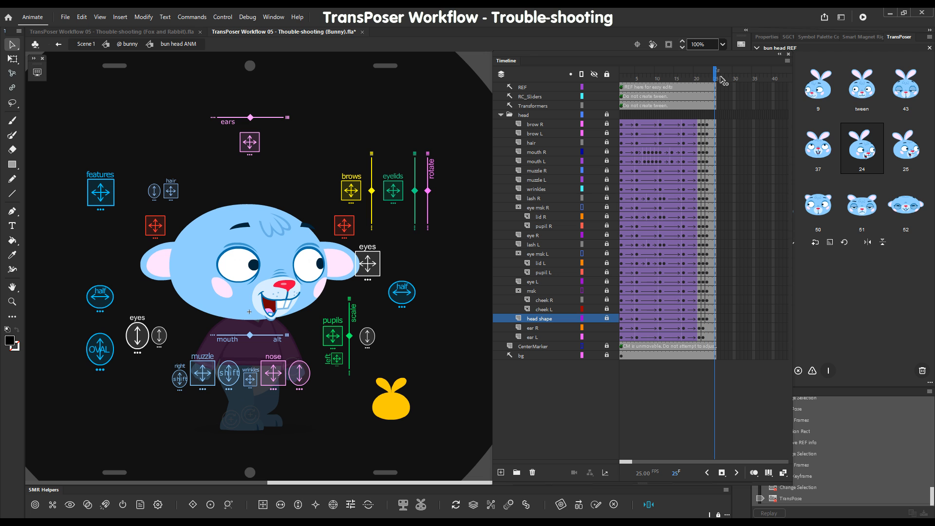
click(402, 410)
double_click(402, 410)
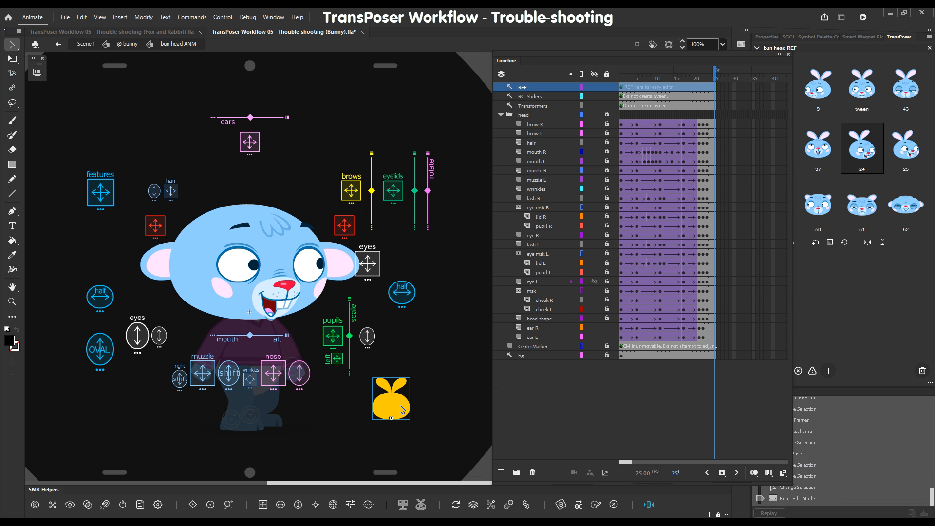
click(641, 364)
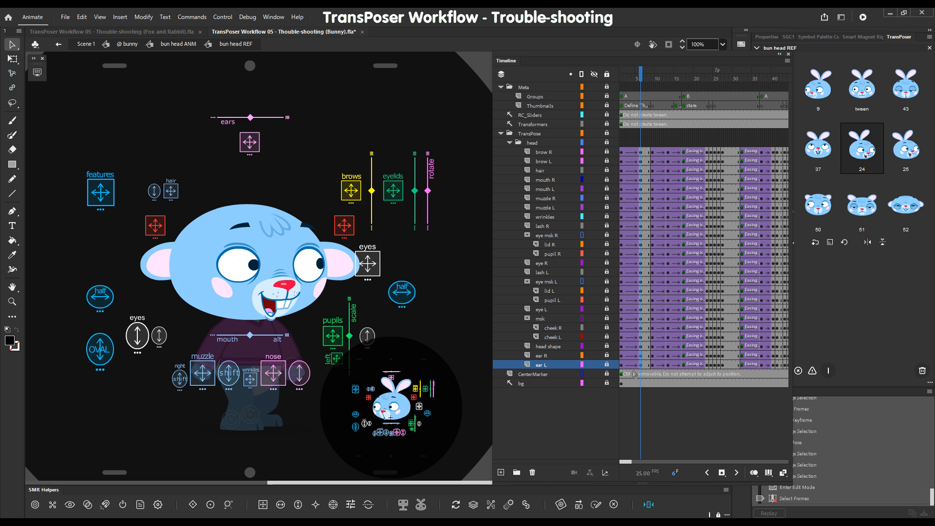
key(ctrl+alt+c)
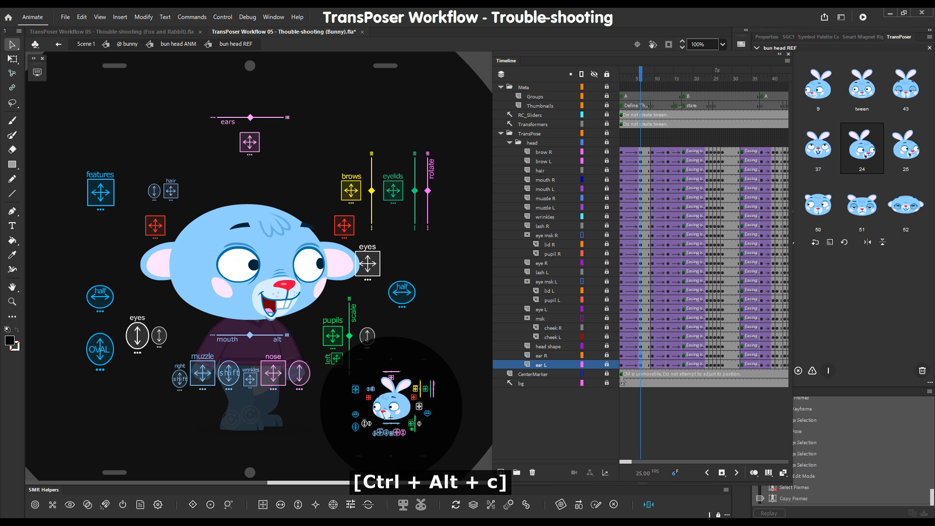
Step: Return to bun head ANM, paste the copied ear frames at frame 25 and check them for REF info
click(183, 45)
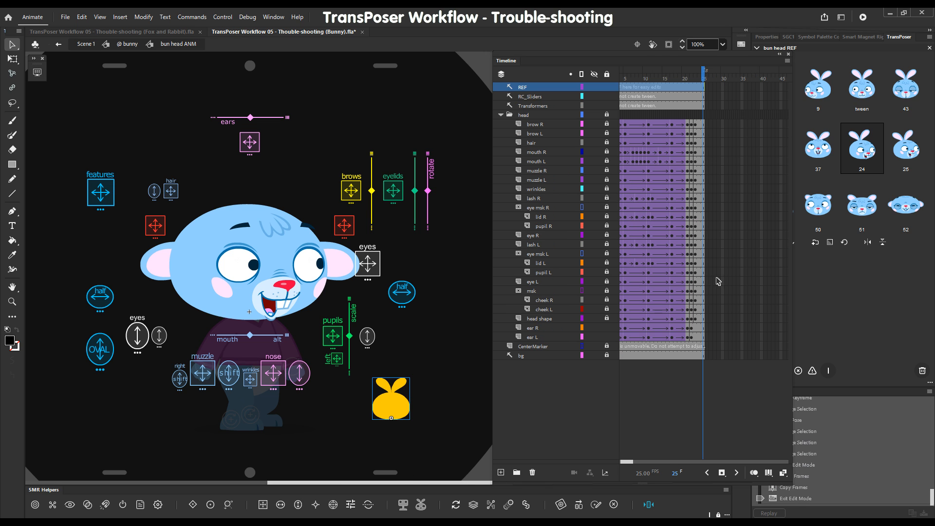
click(702, 338)
key(ctrl+alt+v)
click(700, 363)
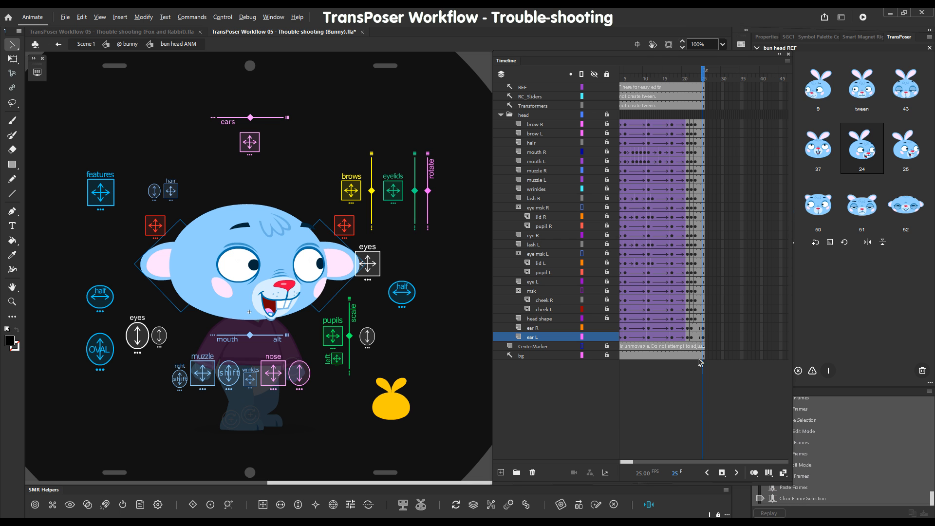
click(813, 371)
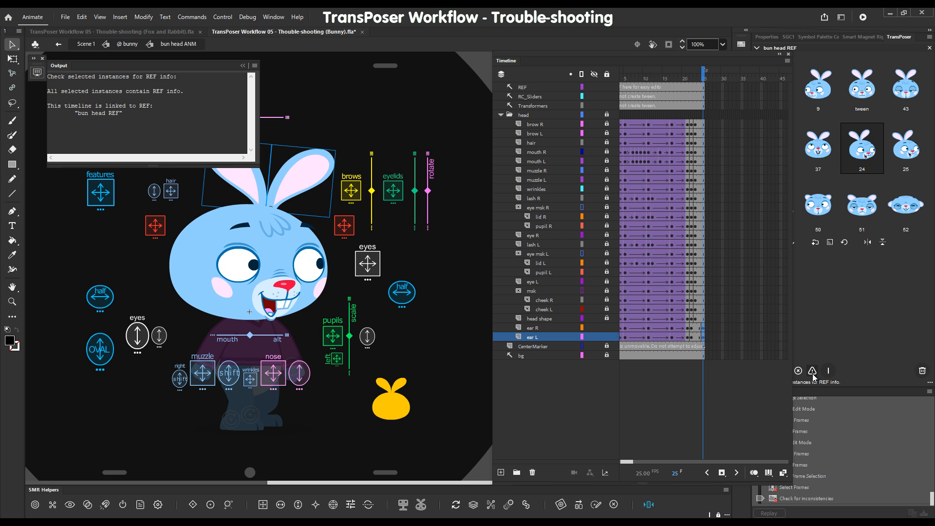
Step: Roll over the rig info of both ears from frame 25 to all frames to the left, and check the ears at frame 21
drag(651, 56, 611, 51)
click(667, 400)
drag(660, 324, 661, 334)
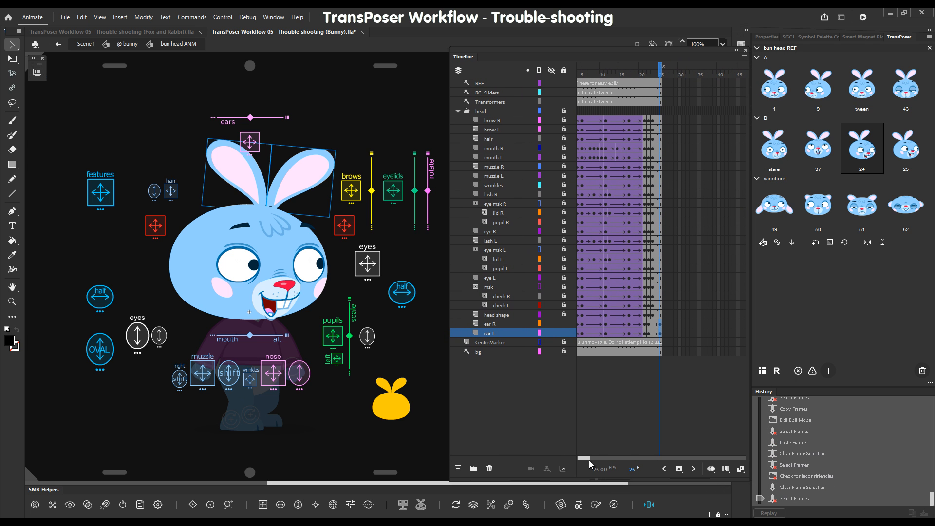
drag(588, 459, 578, 459)
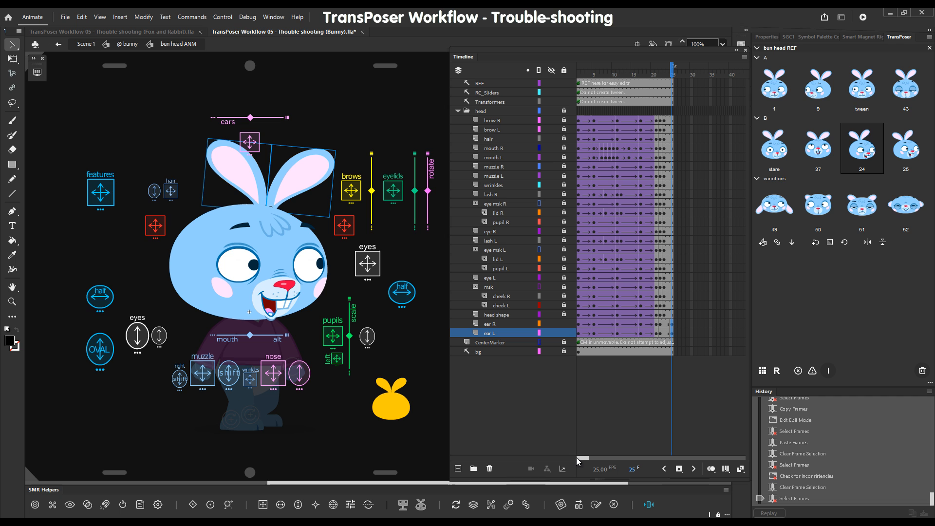
click(583, 505)
click(526, 229)
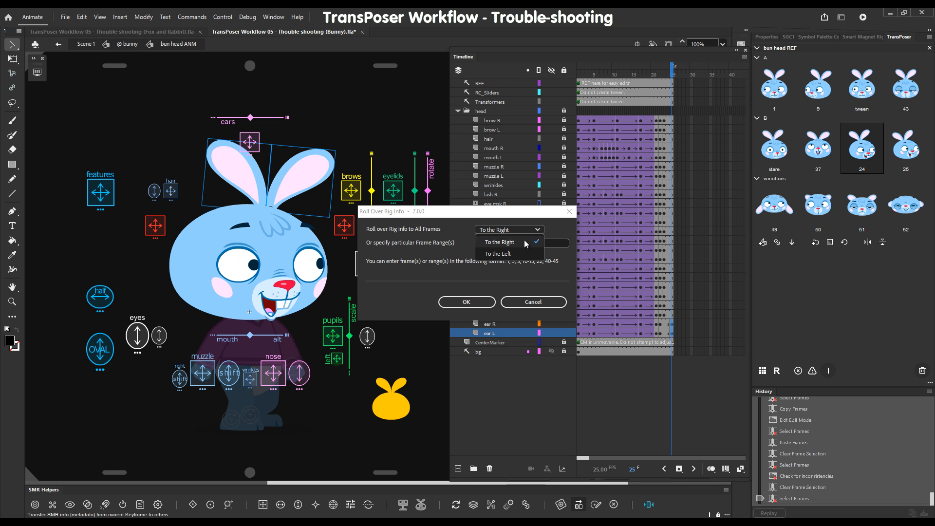
click(516, 254)
click(467, 302)
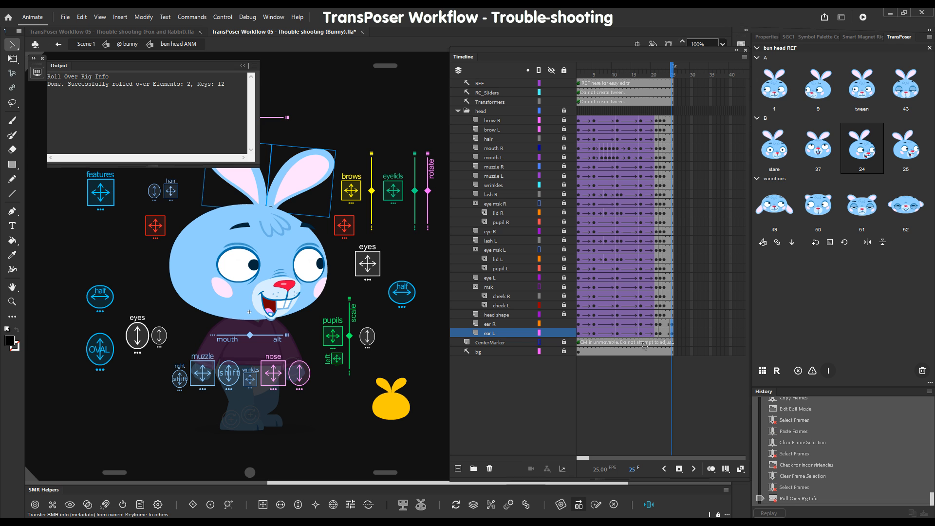
click(656, 334)
click(811, 373)
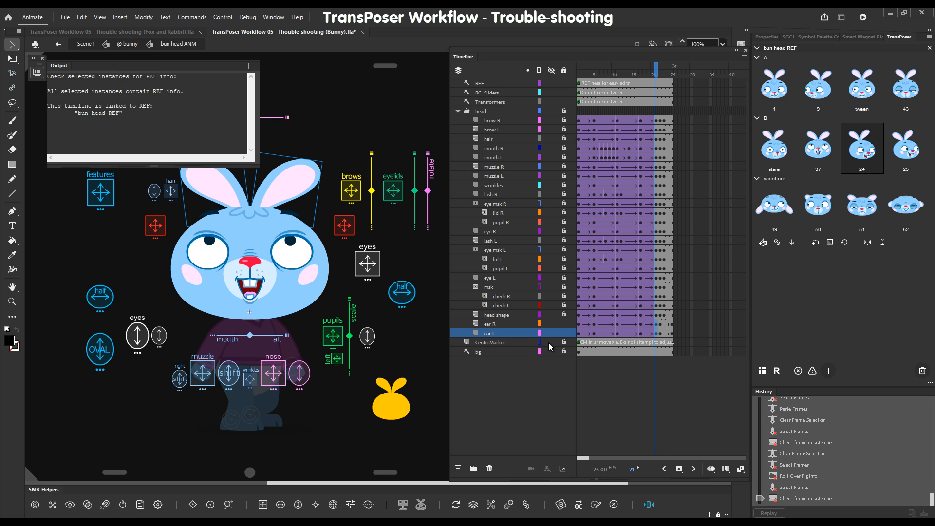
Step: Clear all head layer keyframes after frame 21 and apply pose 51 at frame 23
drag(663, 130, 671, 333)
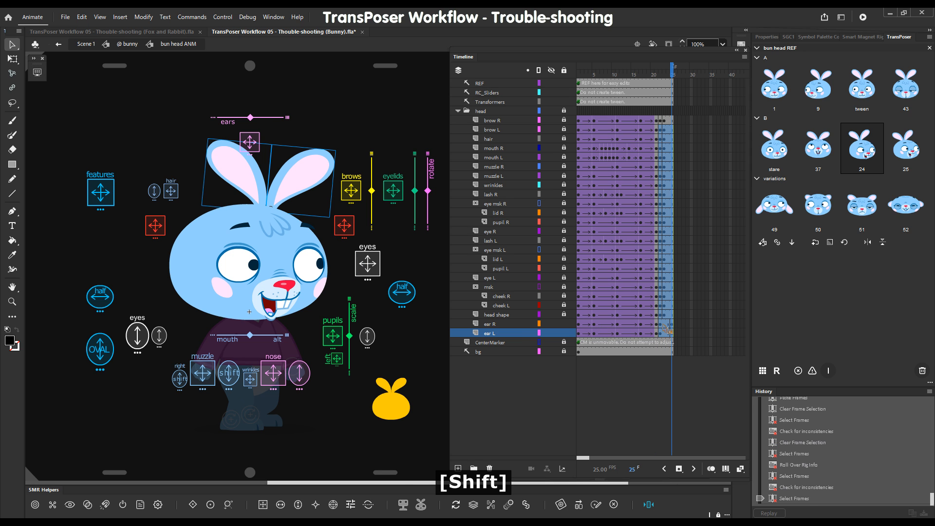
key(shift+x)
drag(660, 122, 664, 122)
key(shift+x)
click(861, 211)
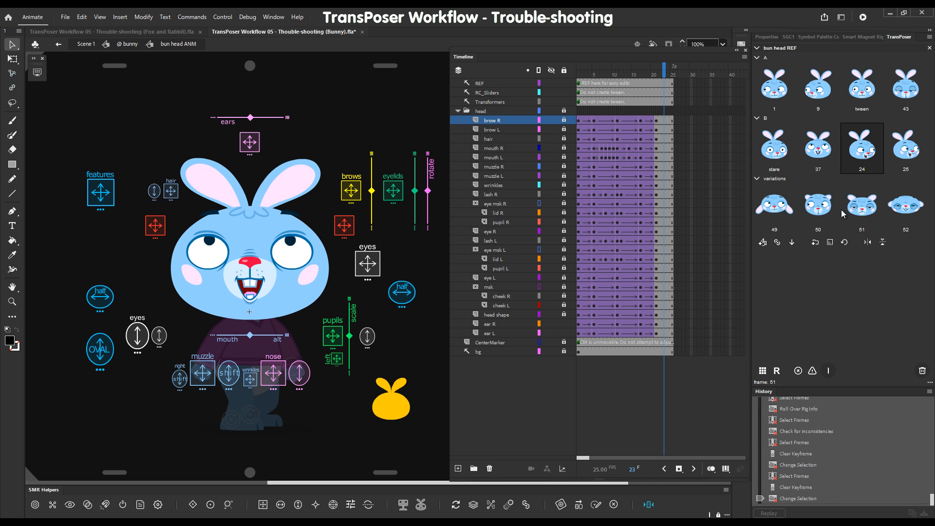
key(Escape)
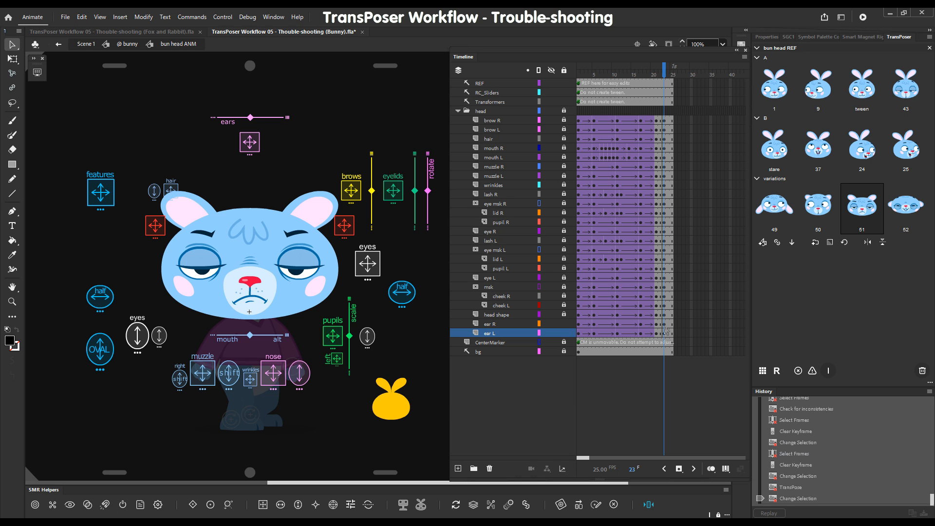
Step: Select the ear instances across all frames with multiple-frame editing and remove their REF info in bun head ANM again
click(725, 468)
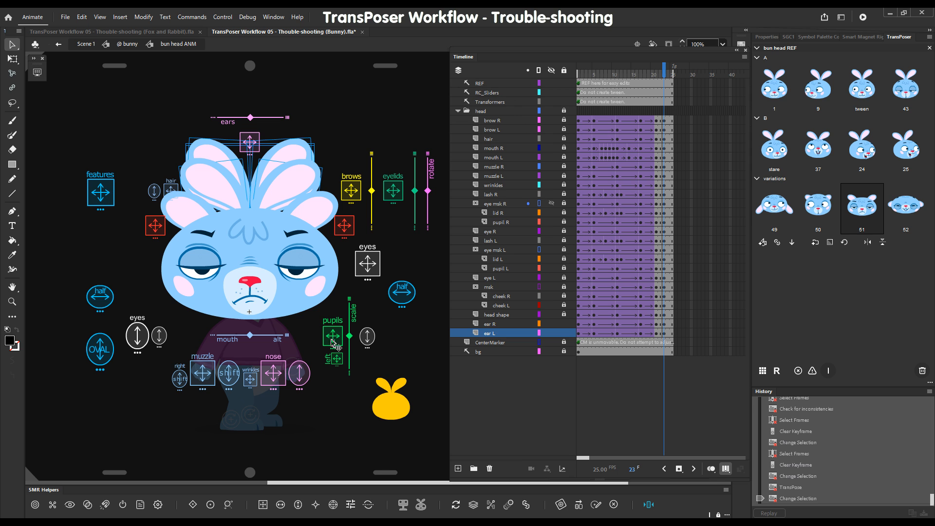
drag(132, 130, 355, 260)
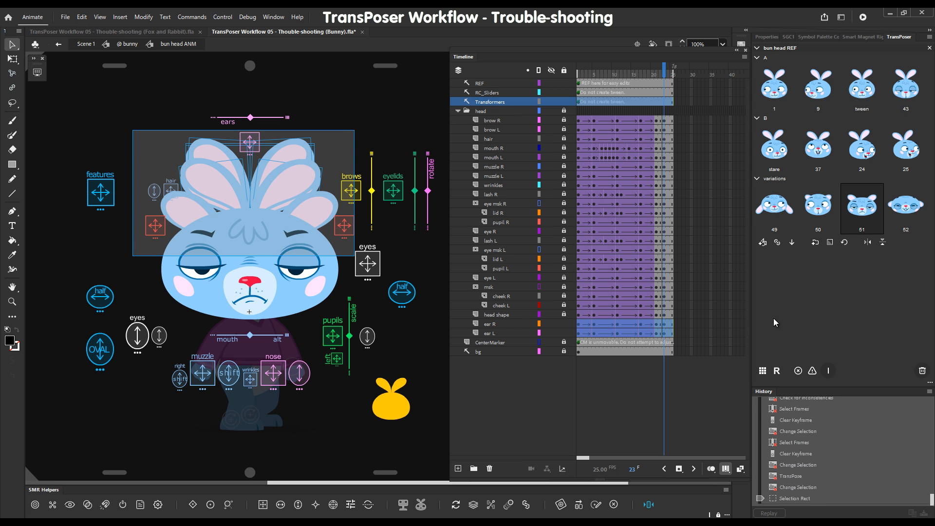
click(798, 371)
click(439, 220)
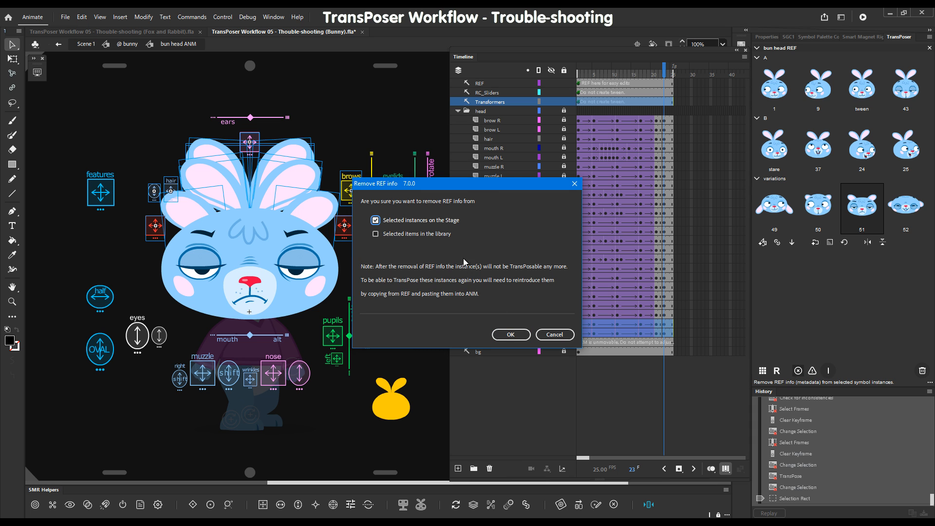
click(509, 335)
click(441, 404)
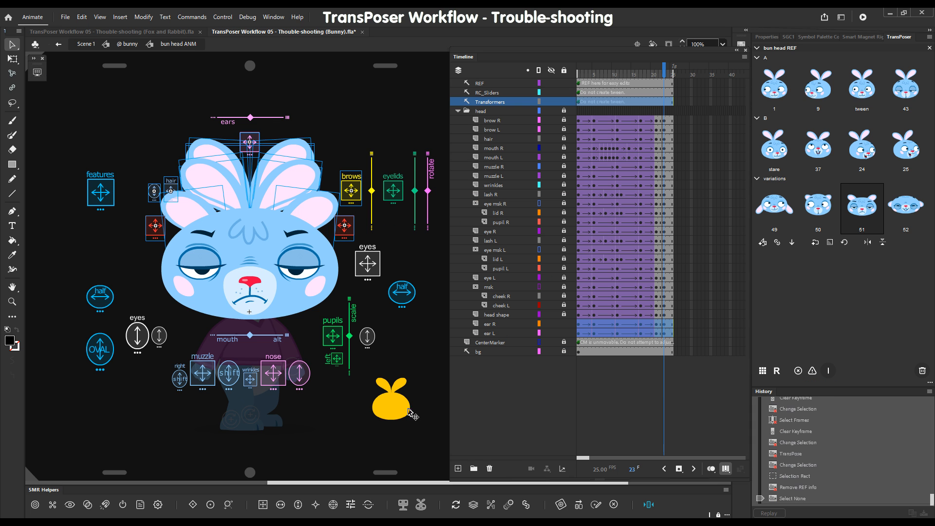
Step: Open the bun head REF symbol for editing and unlock its ear R and ear L layers
double_click(402, 414)
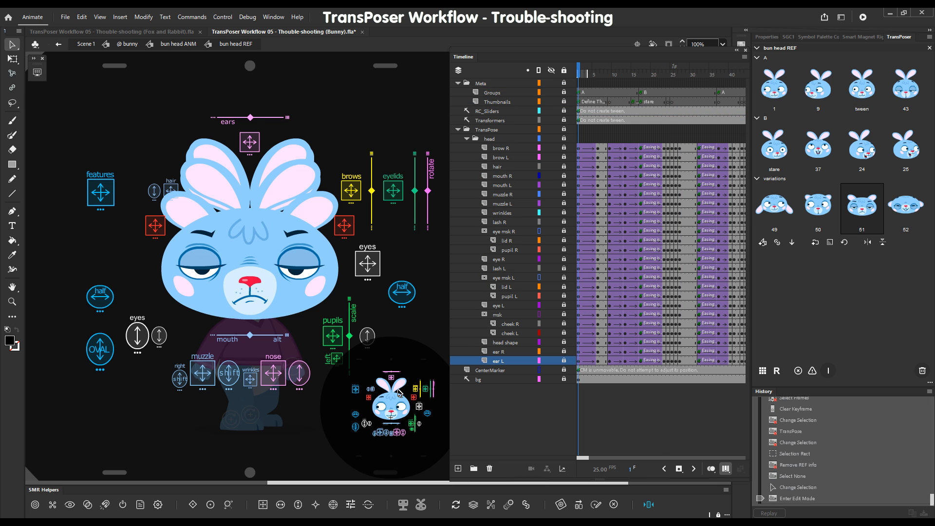
key(ctrl+3)
drag(564, 351, 564, 360)
Step: Select every ear instance across all bun head REF frames with multiple-frame editing and remove REF info from the selected stage instances
click(725, 469)
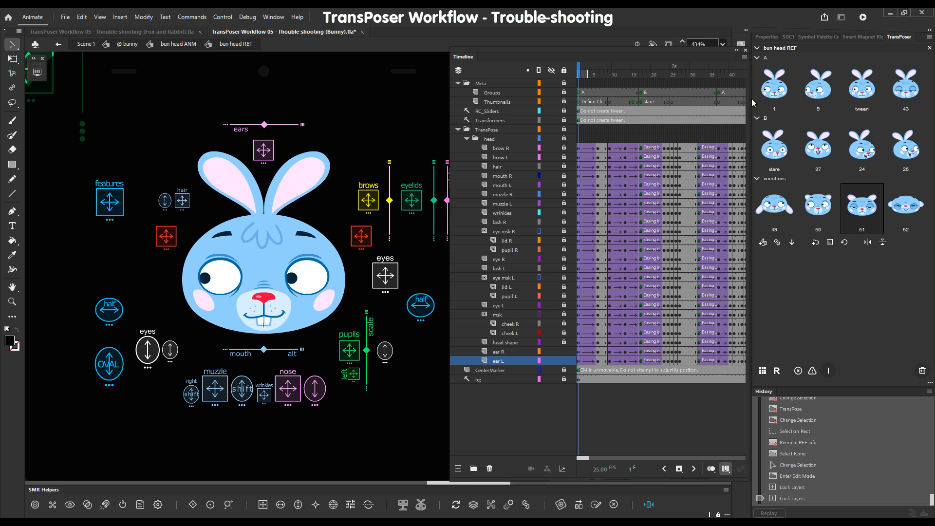
drag(752, 102, 866, 102)
drag(132, 127, 411, 374)
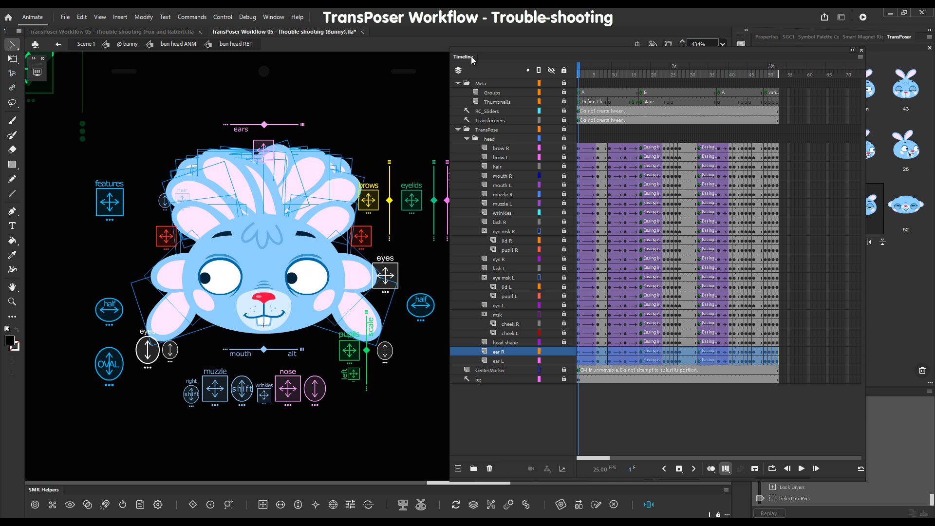
double_click(472, 57)
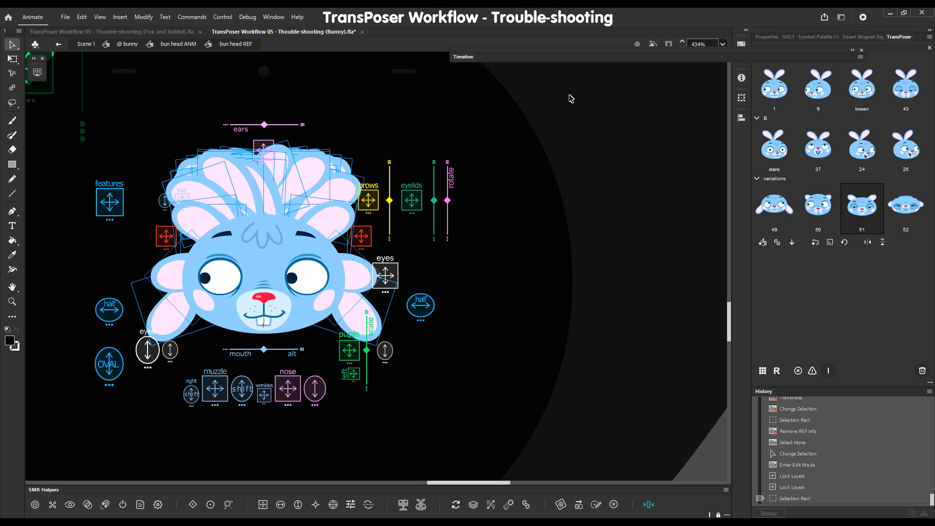
click(797, 371)
click(421, 222)
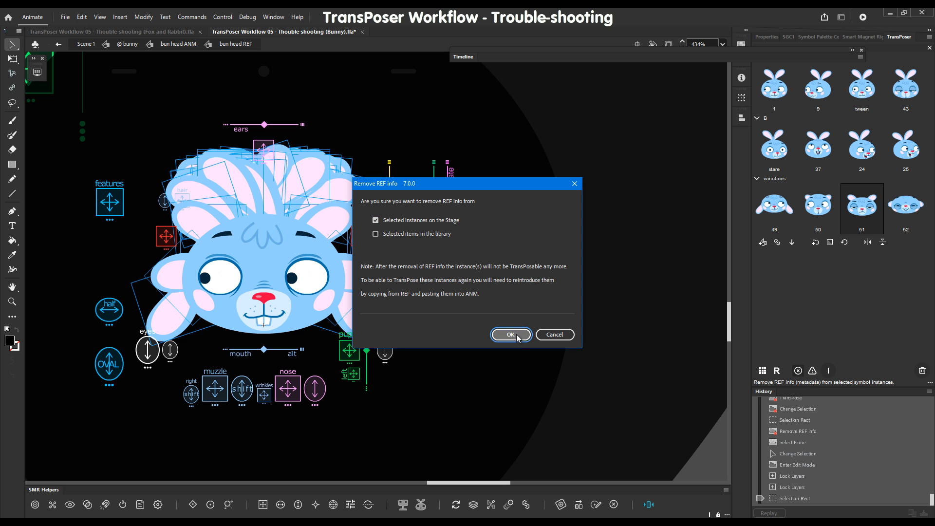
click(510, 334)
Step: Turn off multiple-frame editing in bun head REF and check the ear instances at frame 1 for REF info
click(468, 57)
click(828, 414)
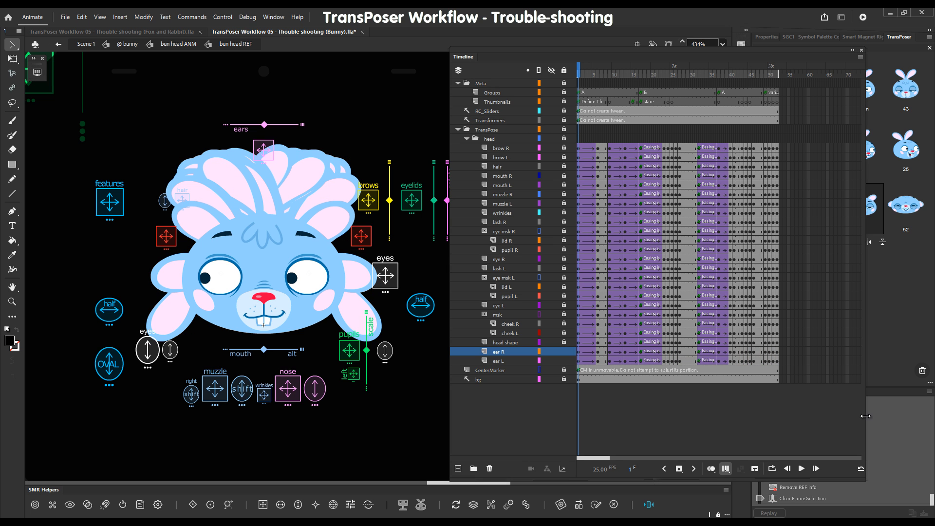
click(726, 469)
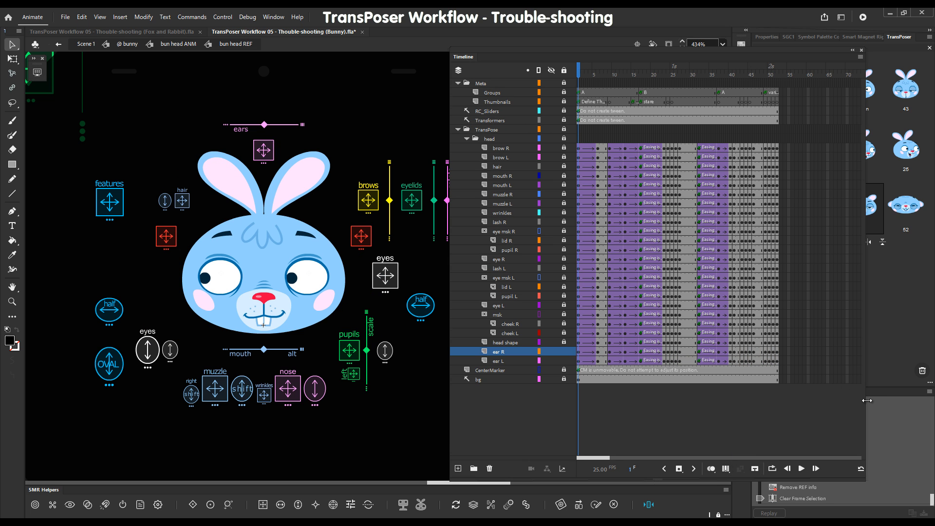
drag(867, 400, 727, 409)
drag(726, 409, 706, 409)
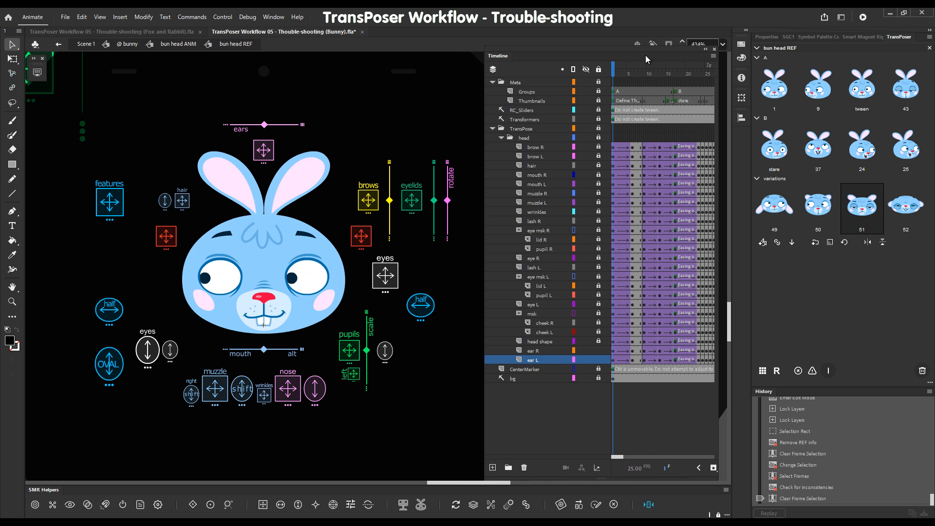
Step: Lock the ear layers and set bun head REF as a TransPoser reference symbol
drag(645, 55, 655, 58)
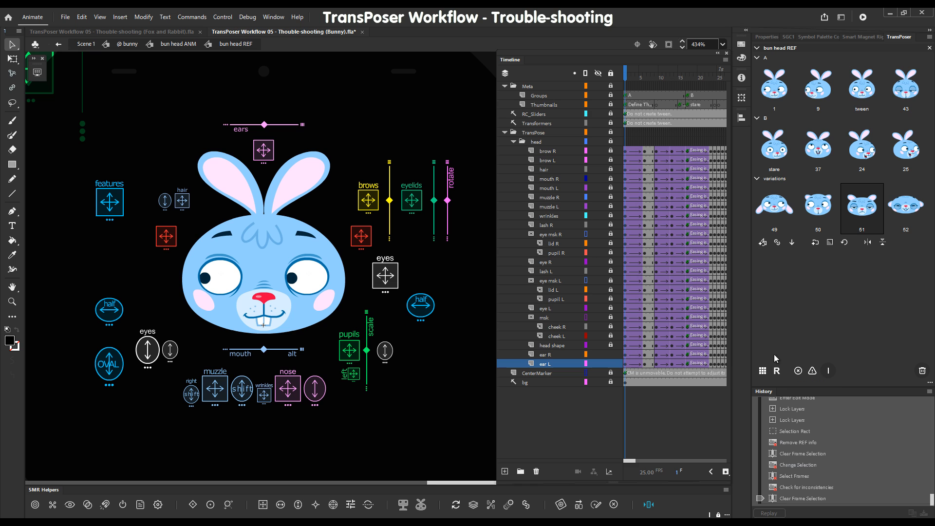
click(610, 364)
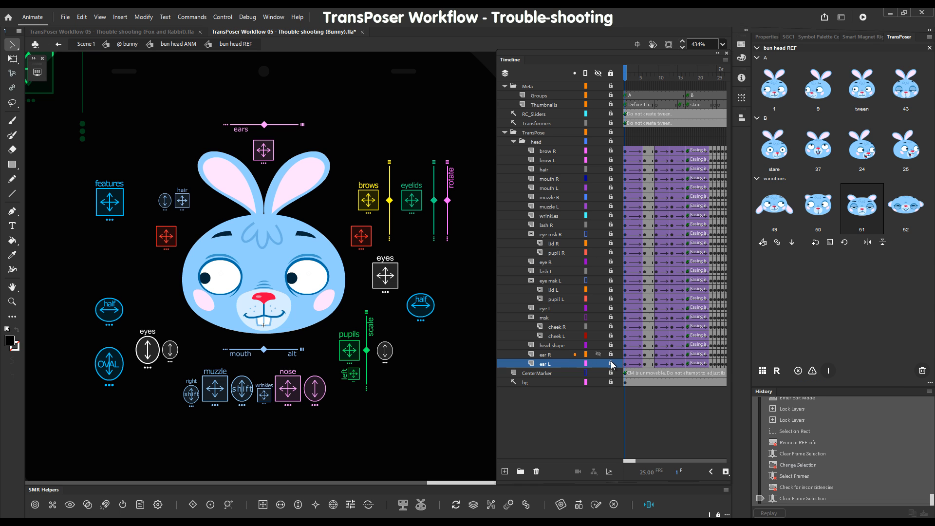
click(777, 372)
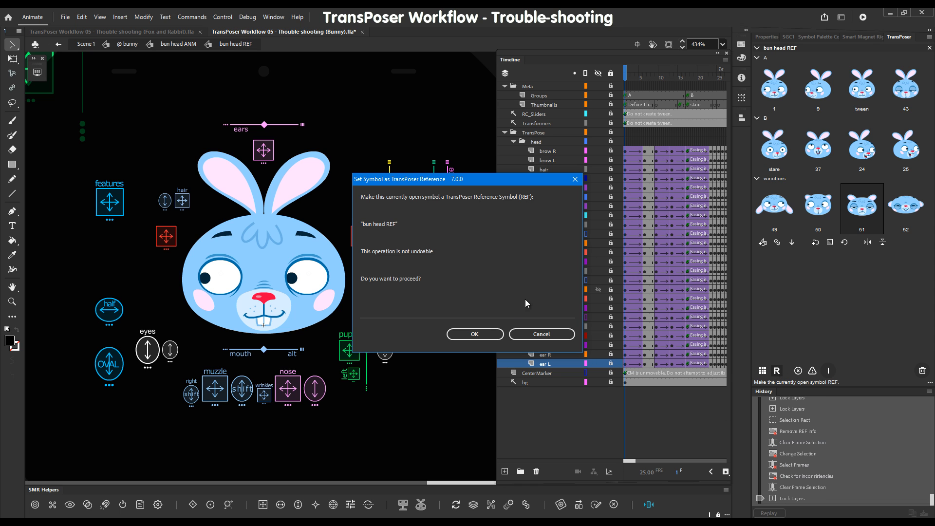
click(491, 335)
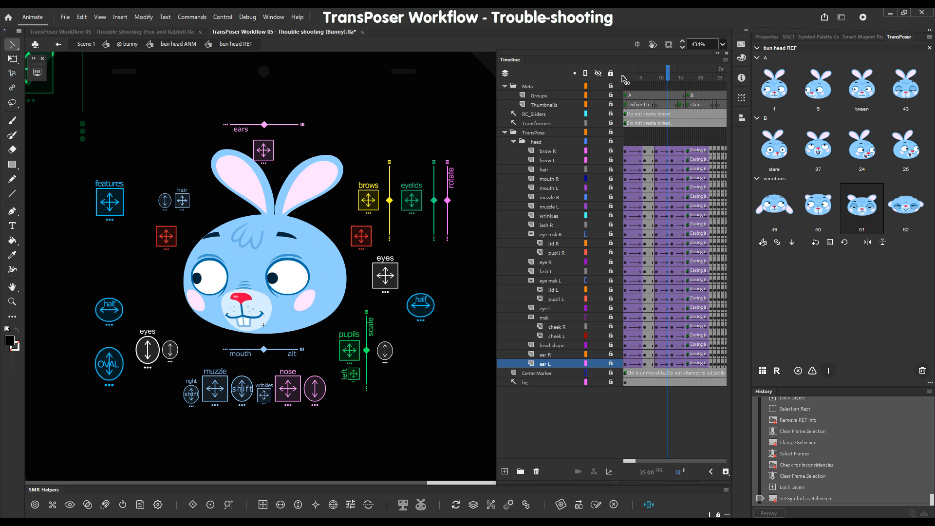
Step: Unlock the ear R and ear L layers and check the ear instances at frame 6 for inconsistencies
click(611, 364)
click(611, 355)
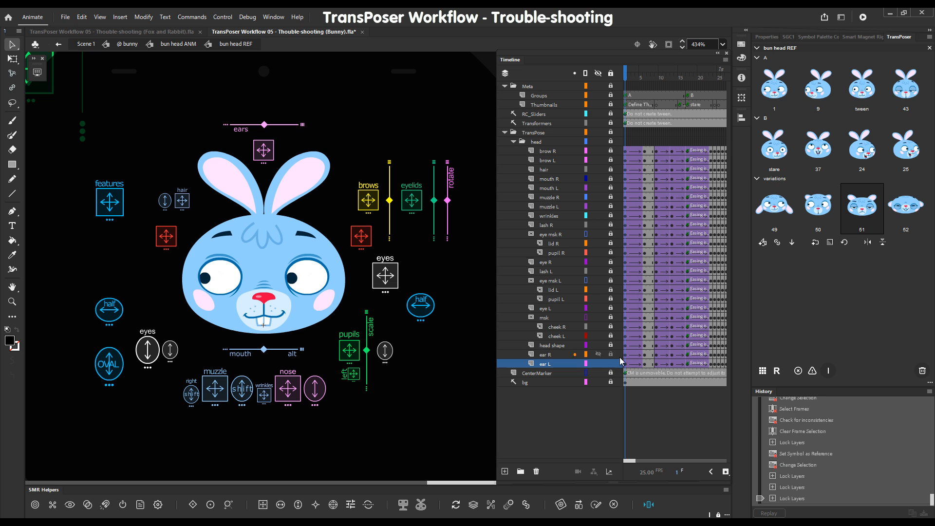
click(645, 362)
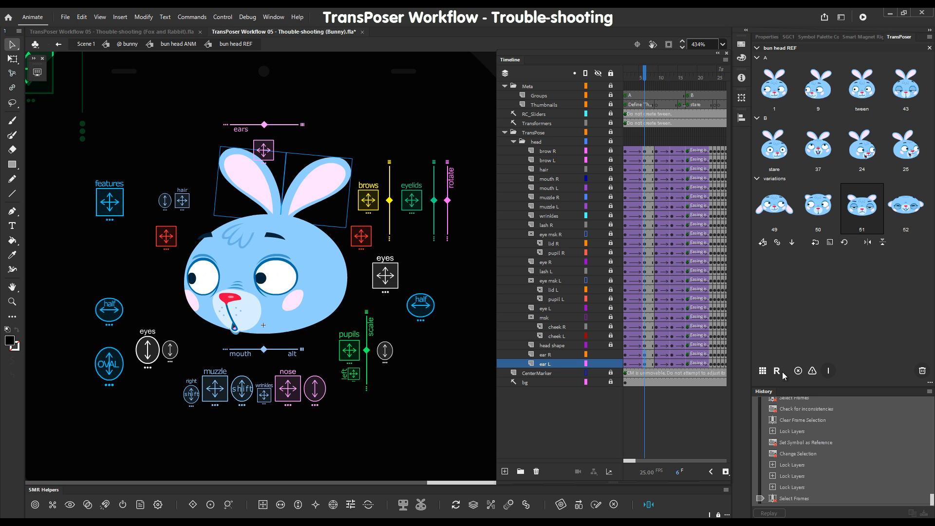
click(612, 356)
click(612, 356)
click(645, 358)
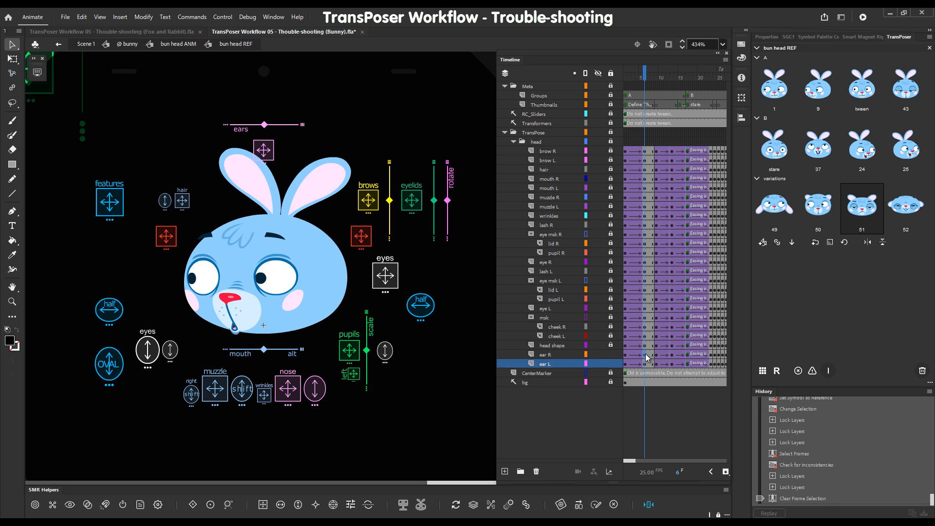
Step: Copy the ear R and ear L frames at frame 6 of bun head REF and paste them at frame 25 in bun head ANM
click(645, 362)
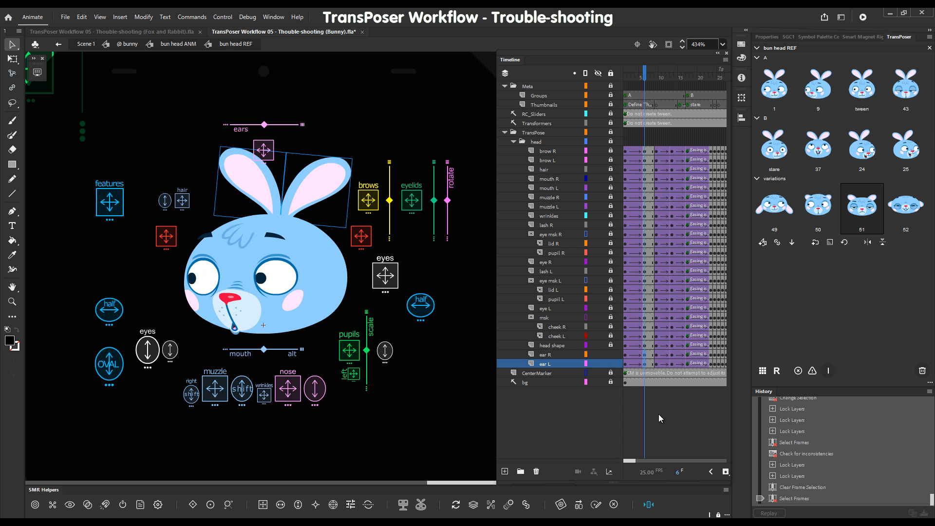
key(ctrl+alt+c)
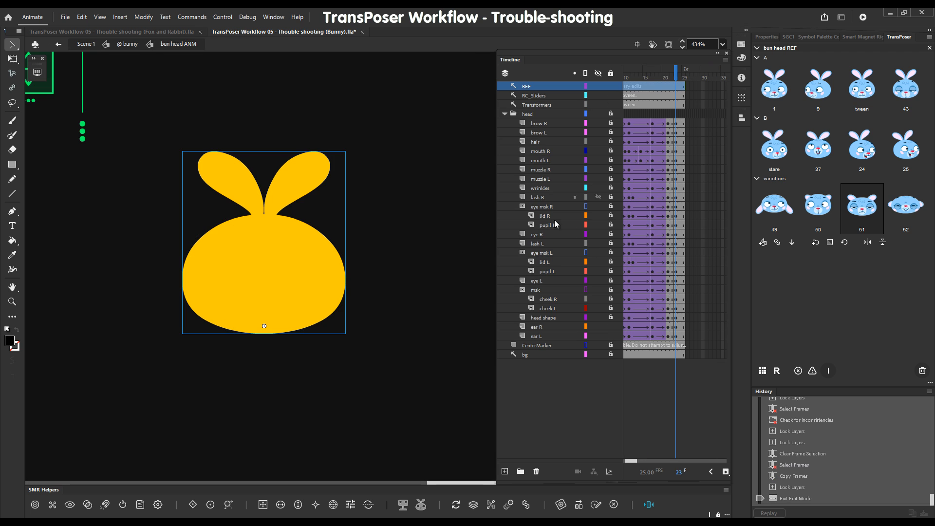
drag(685, 330, 681, 335)
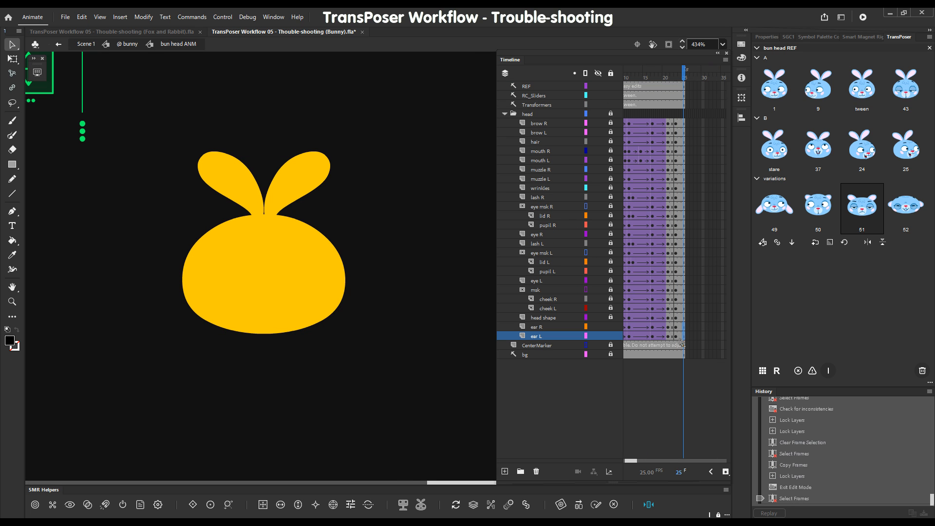
key(ctrl+alt+v)
key(ctrl+1)
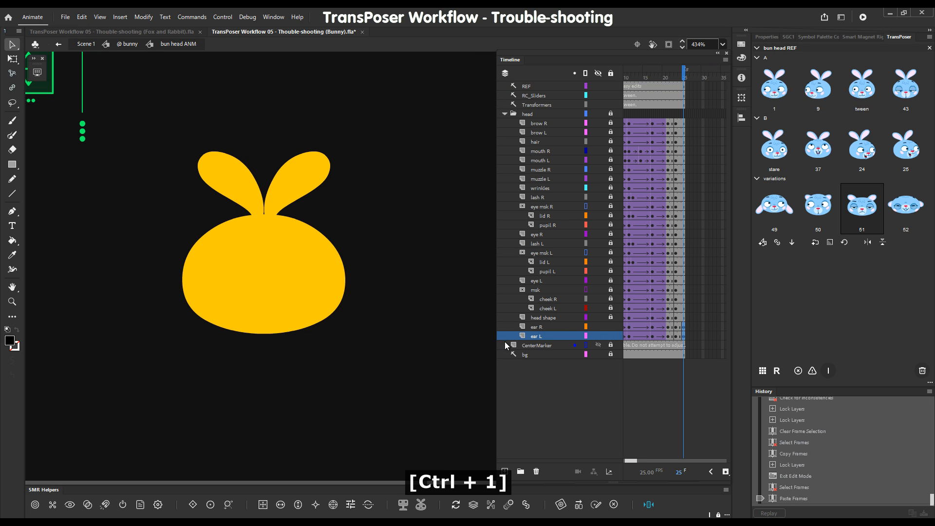
Step: Roll over the rig info from the pasted ear instances in bun head ANM
drag(453, 309, 490, 403)
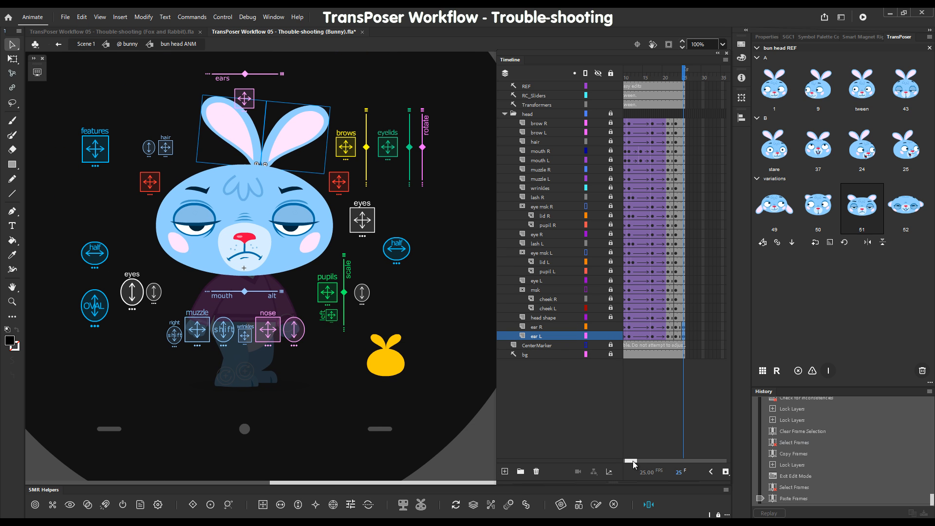
drag(631, 461, 623, 461)
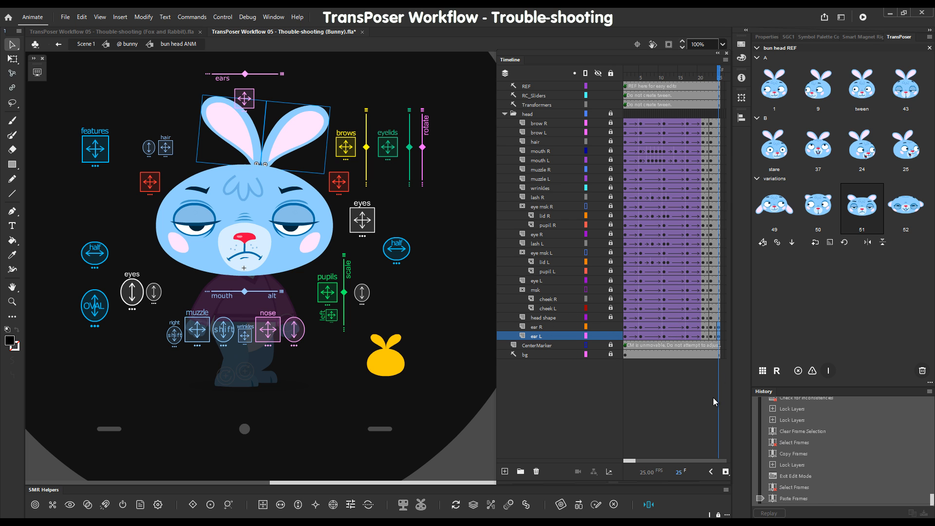
click(578, 505)
click(466, 302)
Step: Clear the last keyframes on all head layers, and TransPose pose 50 at frame 23 and the stare pose at frame 25
drag(710, 124, 721, 328)
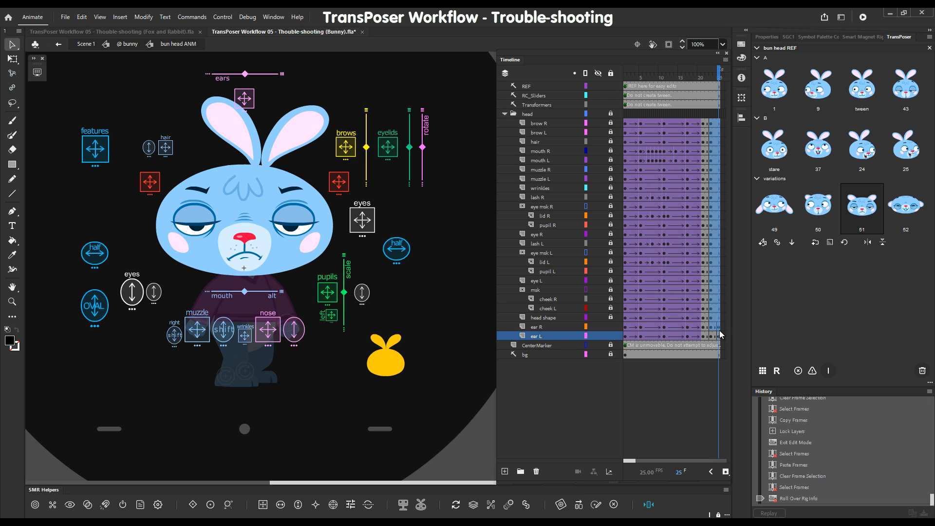
key(shift+x)
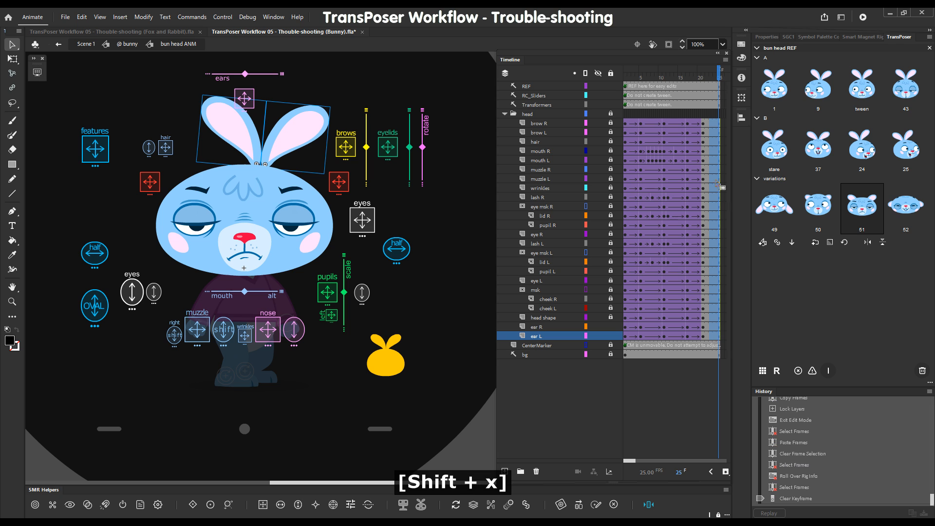
click(712, 76)
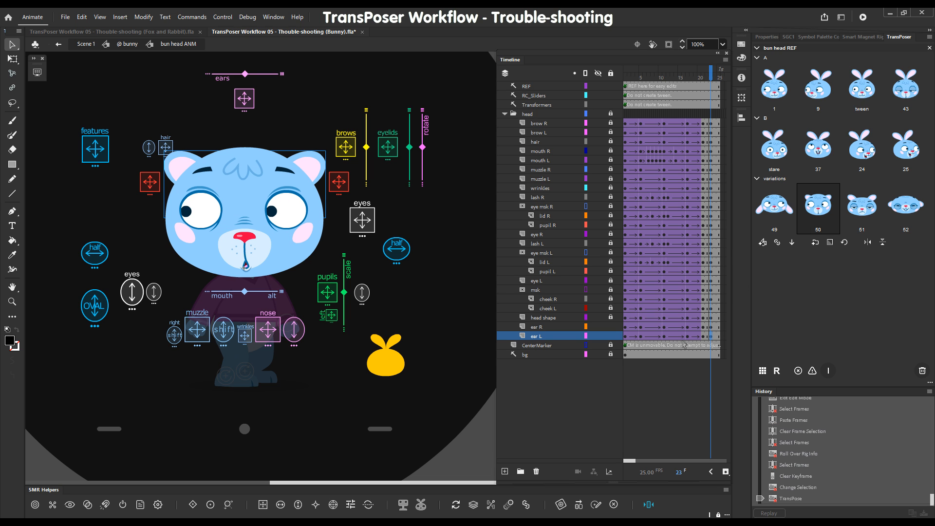
click(719, 76)
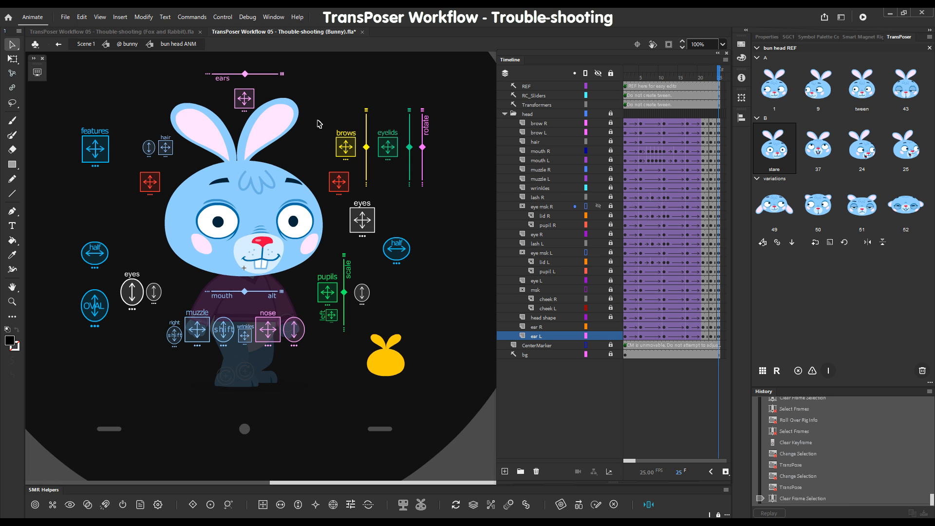
Step: In the Fox and Rabbit document, add a new layer and load the @ KineFox REF and @ Rabbit REF thumbnails
click(112, 31)
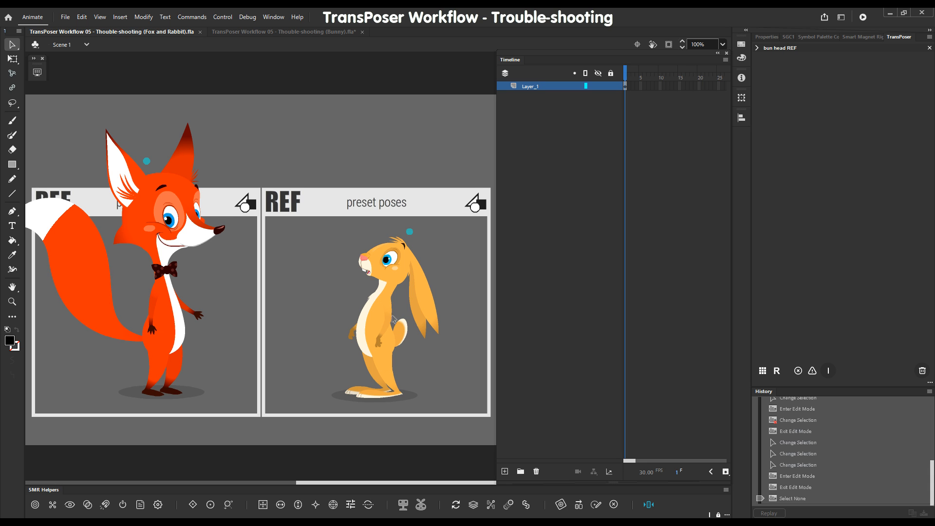
click(505, 473)
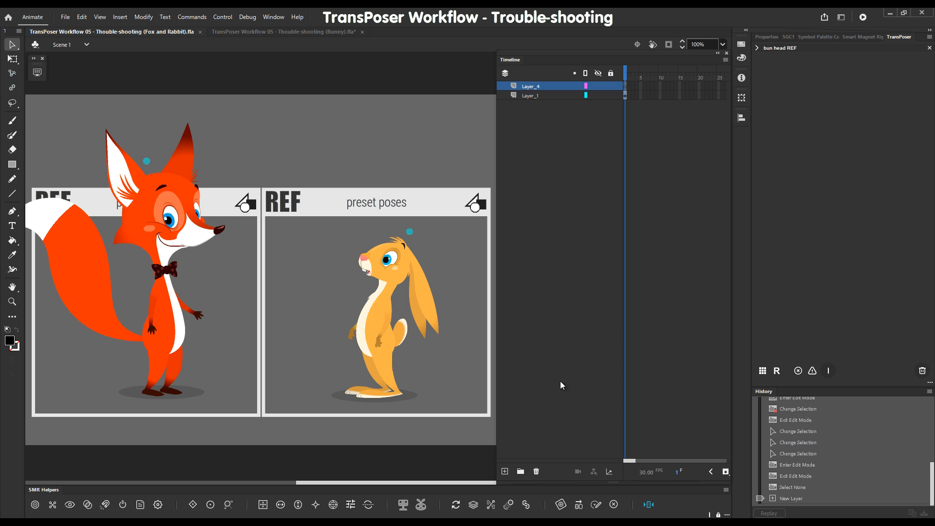
click(763, 372)
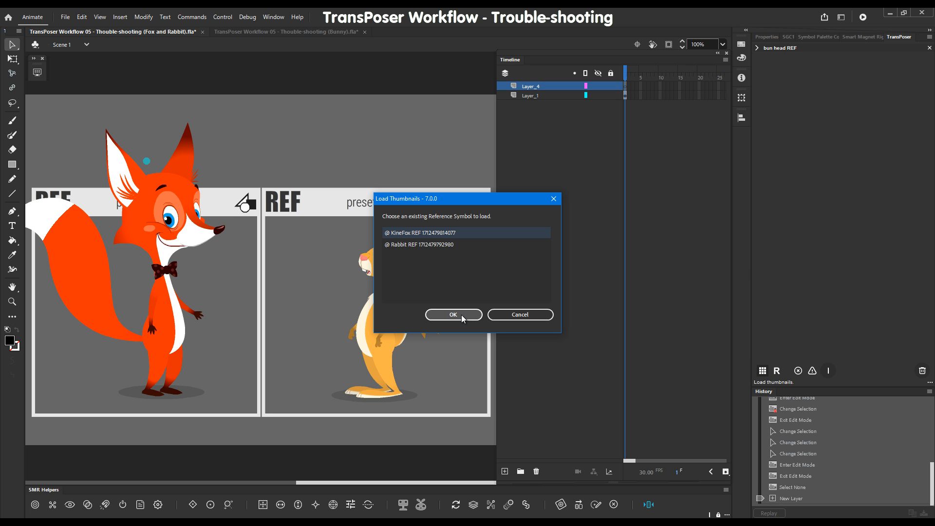
click(462, 314)
click(766, 370)
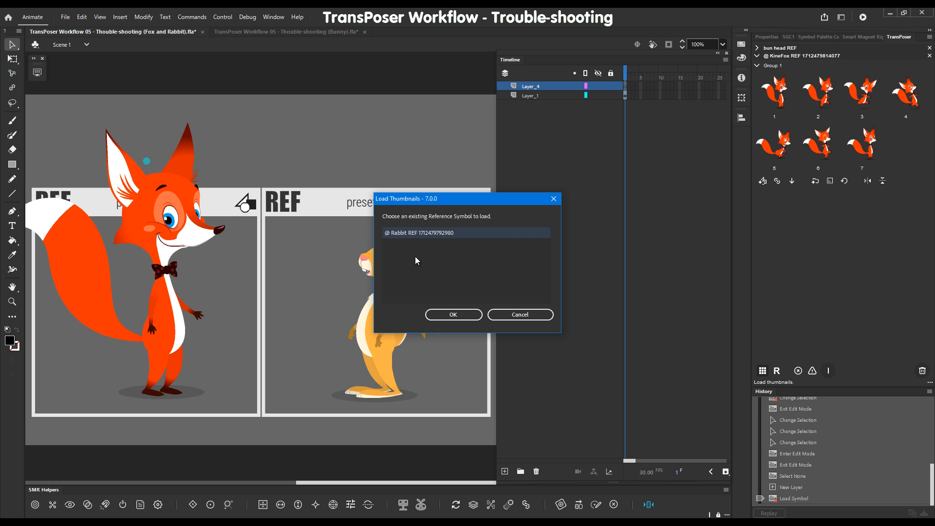
click(444, 316)
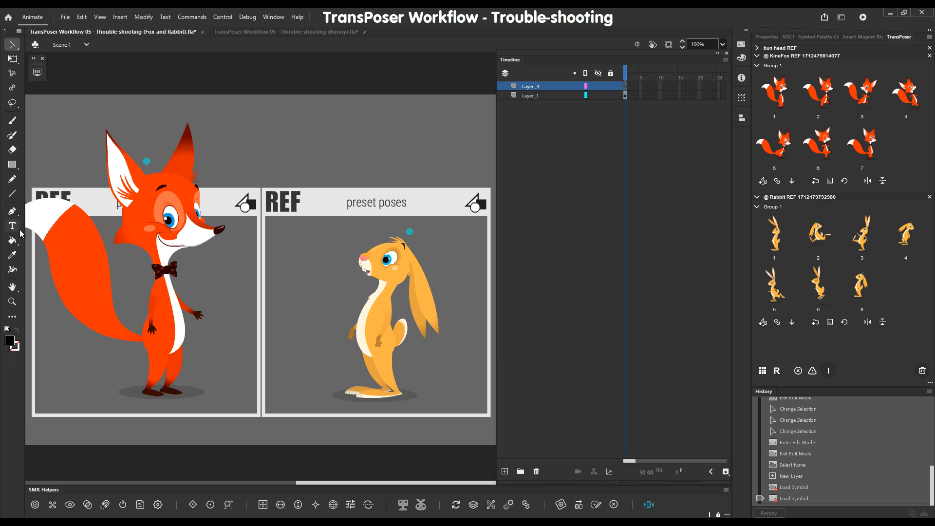
Step: Draw a green circle between the fox and the rabbit on the new layer and convert it to a graphic symbol
click(11, 343)
click(181, 374)
key(o)
drag(245, 360, 286, 398)
key(v)
click(272, 387)
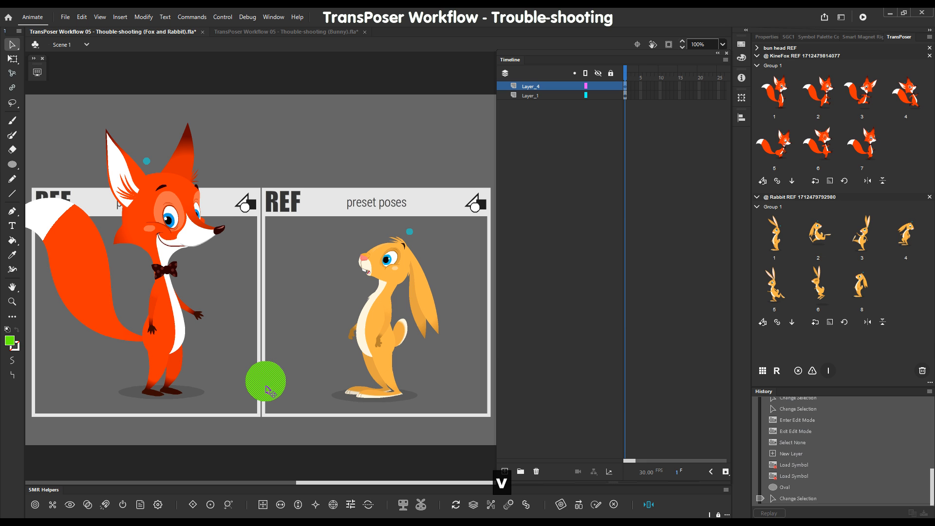
key(F8)
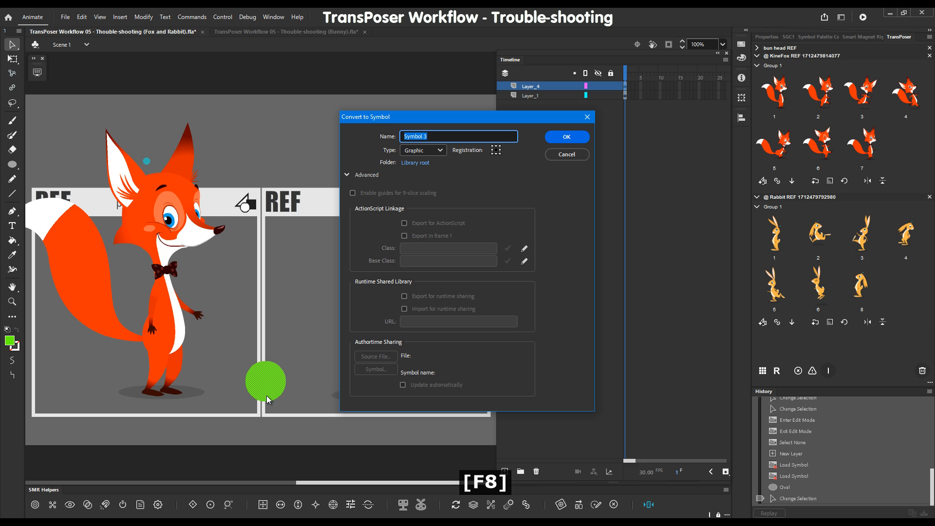
key(Return)
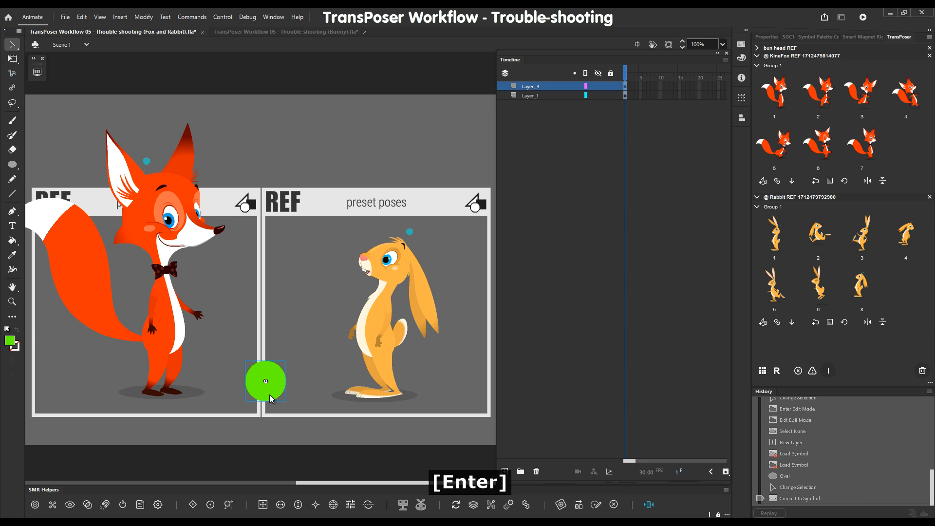
mouse_move(271, 393)
mouse_down()
mouse_move(256, 393)
mouse_move(263, 397)
mouse_up()
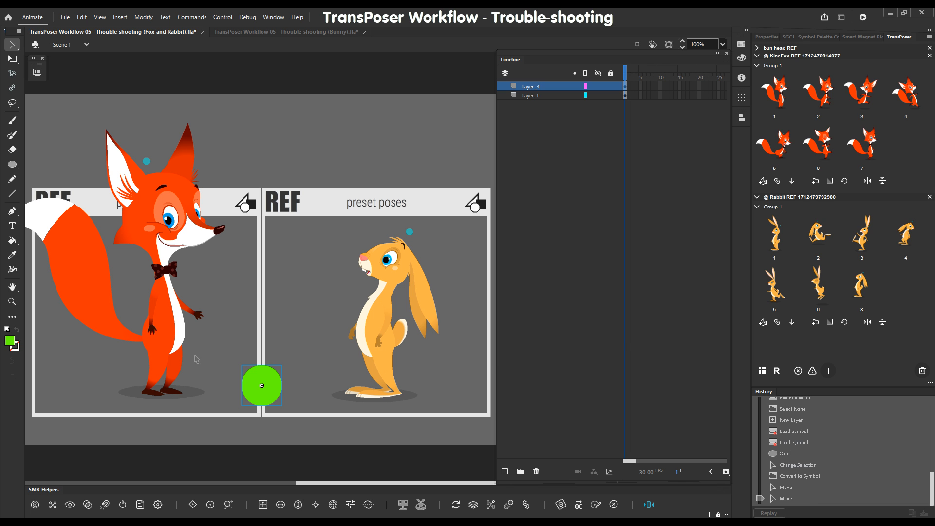
Step: Open the @ KineFox REF symbol for editing and copy frame 1 of all its layers from SMR_Controllers to shadow
click(171, 335)
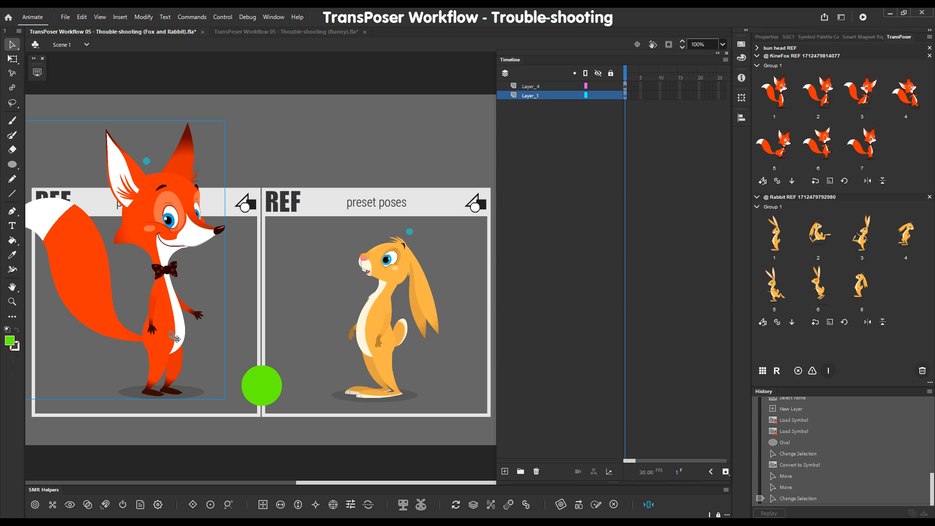
double_click(174, 337)
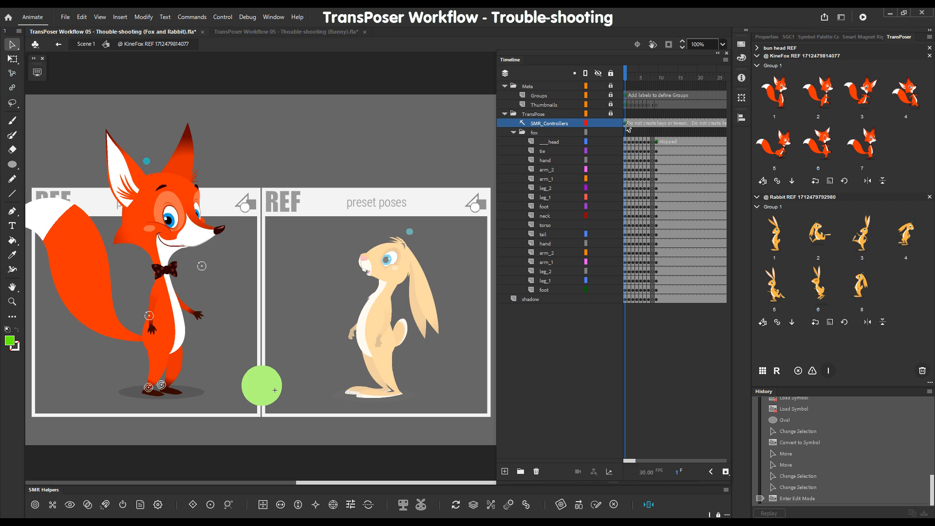
click(605, 300)
key(ctrl+alt)
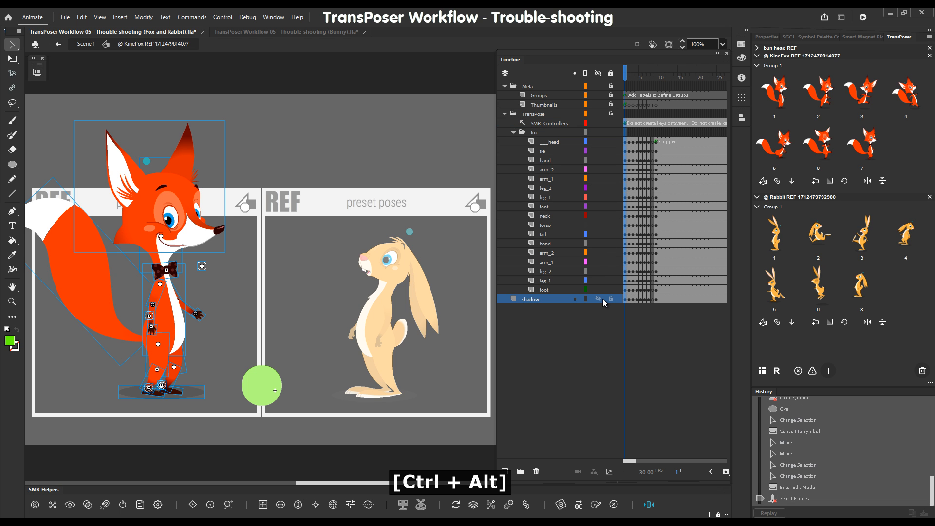
key(ctrl+alt+c)
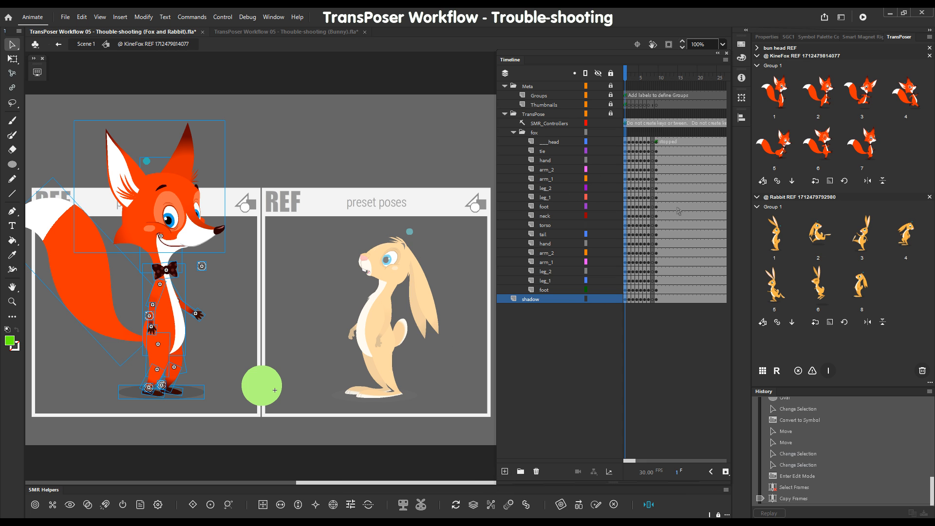
Step: Paste the copied fox frames inside the green circle symbol and return to Scene 1
double_click(297, 389)
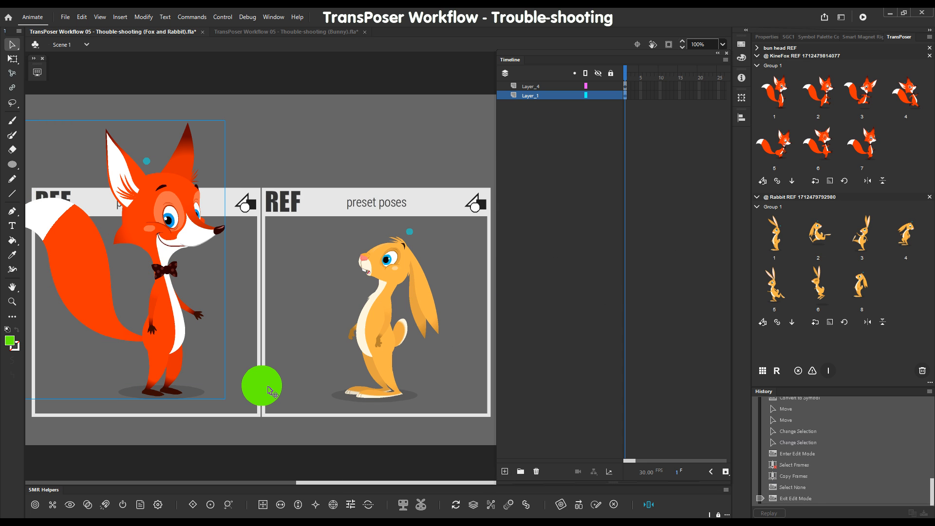
double_click(271, 389)
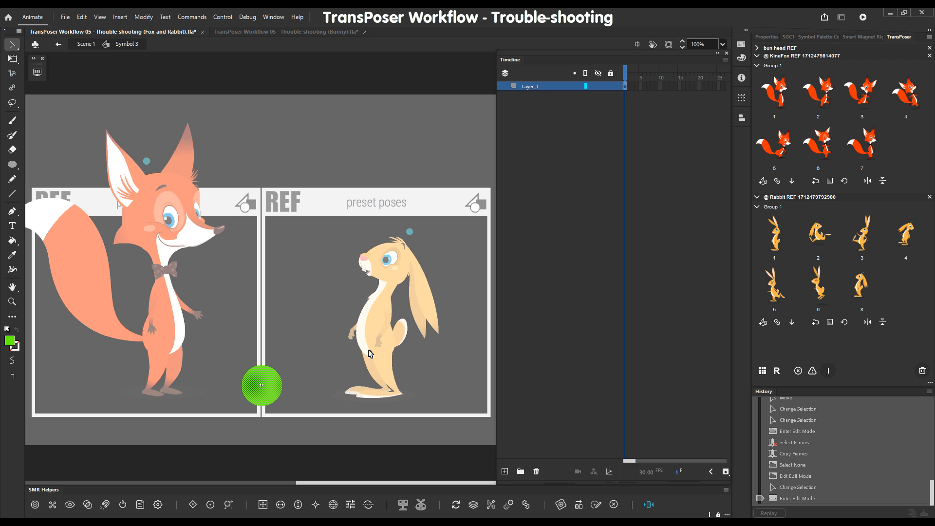
key(ctrl+alt)
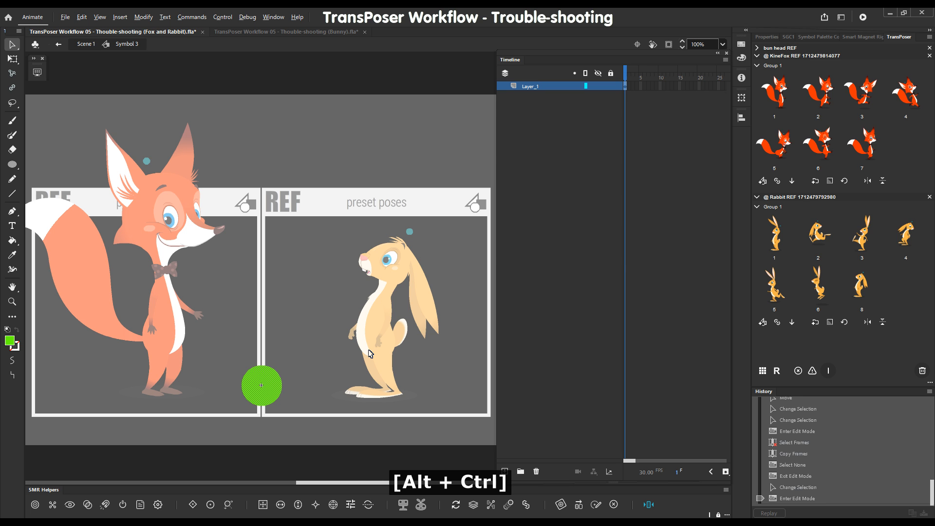
key(ctrl+alt+v)
click(432, 154)
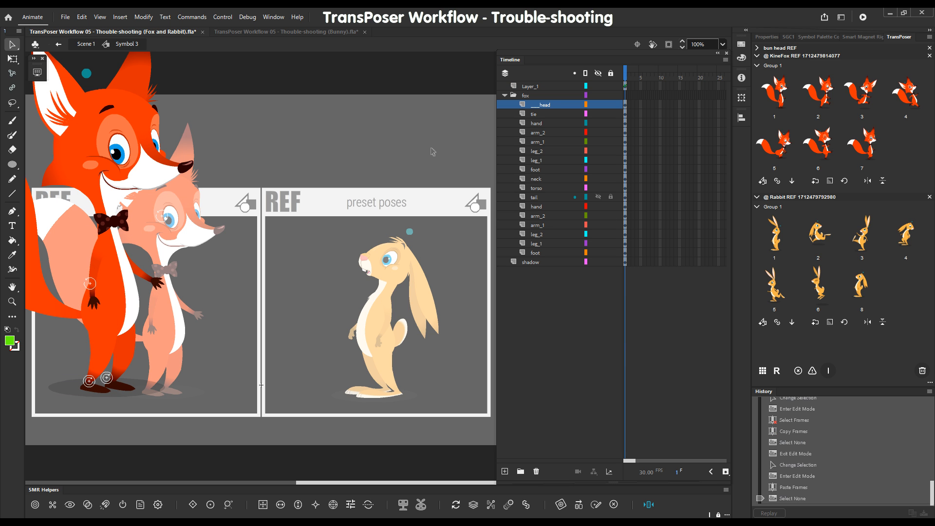
double_click(431, 152)
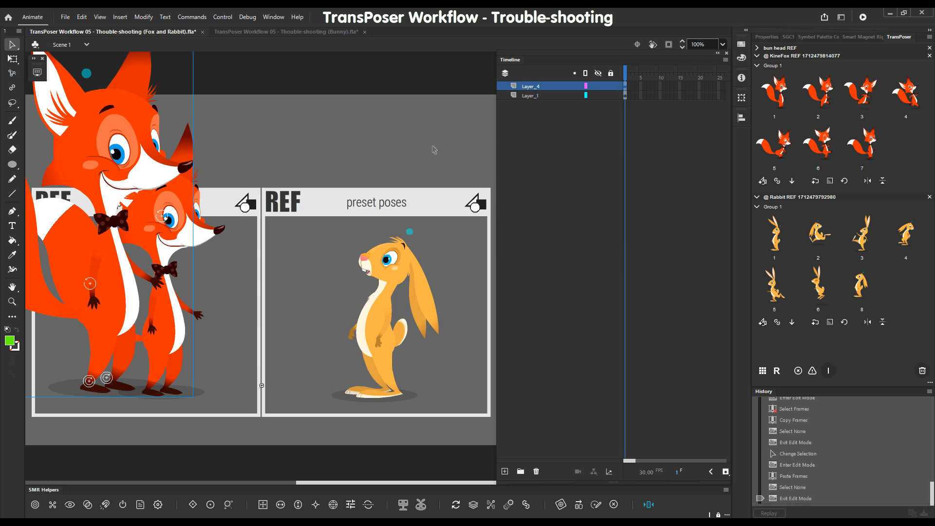
Step: Open the @ Rabbit REF symbol for editing, copy frame 8 of all its layers from SMR_Controllers to shadow, and return to Scene 1
click(409, 273)
double_click(409, 269)
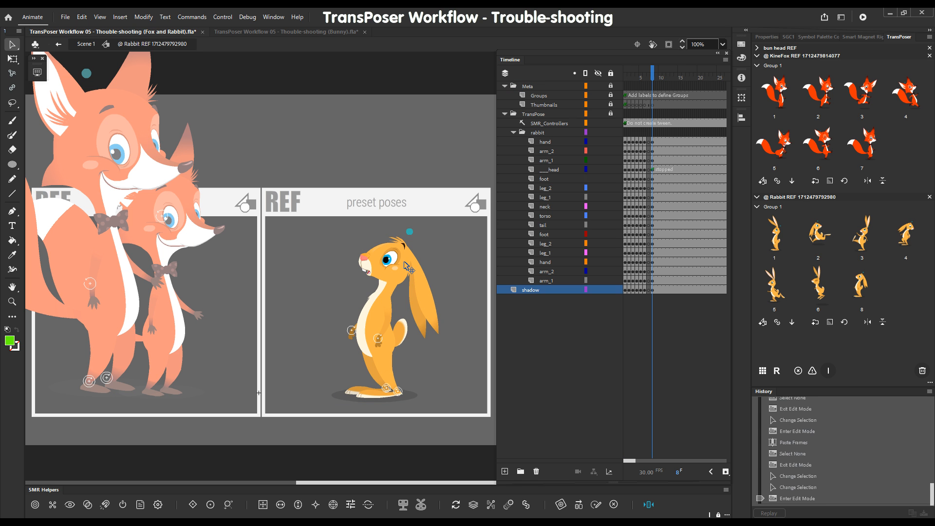
drag(652, 130, 653, 289)
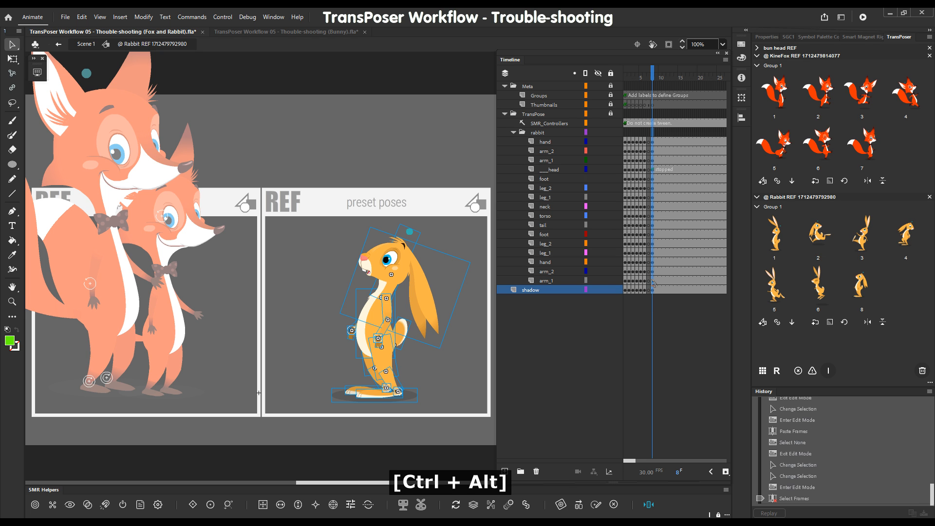
key(ctrl+alt+c)
click(297, 357)
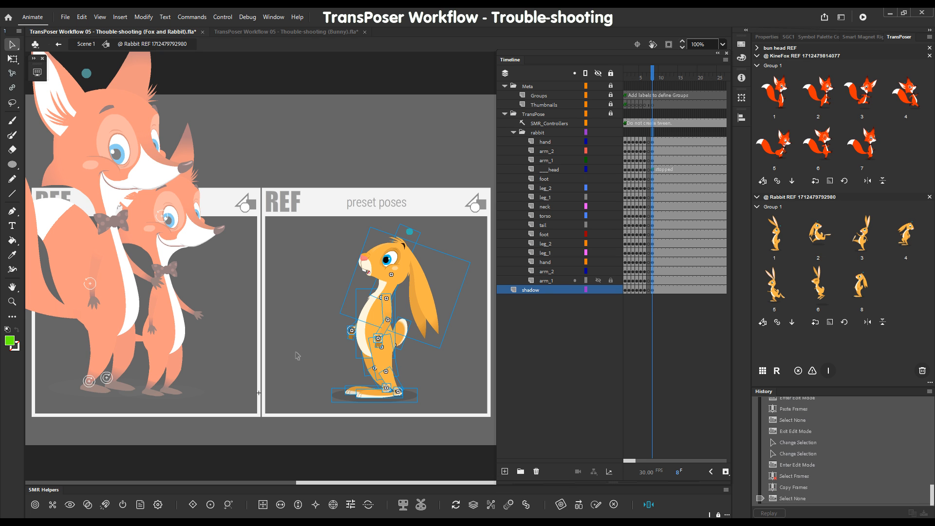
double_click(297, 356)
Step: Hide Layer_1 in the scene and paste the copied rabbit frames onto a new top layer inside the fox symbol
click(598, 95)
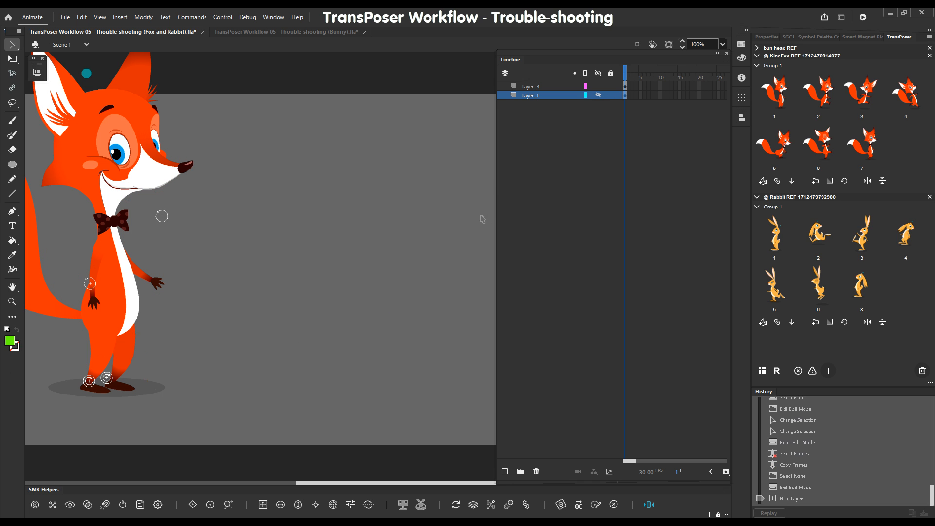
click(130, 174)
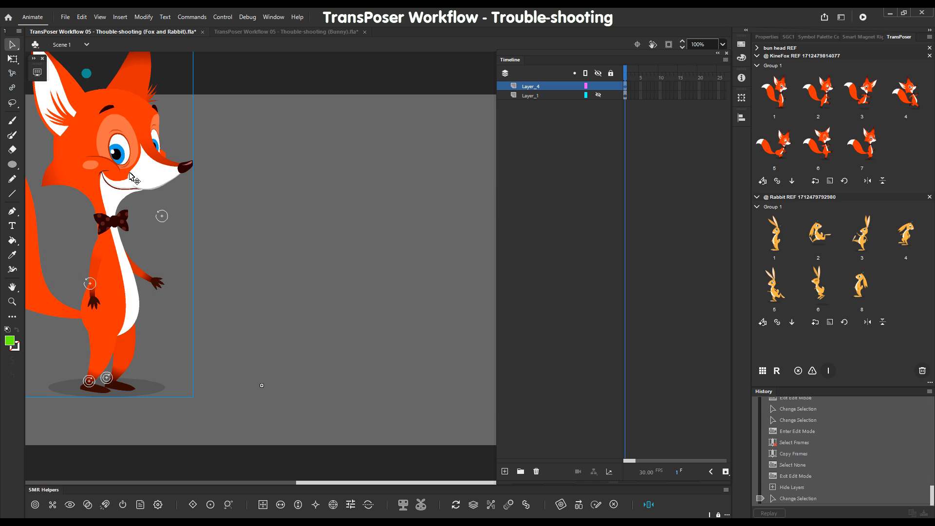
double_click(132, 176)
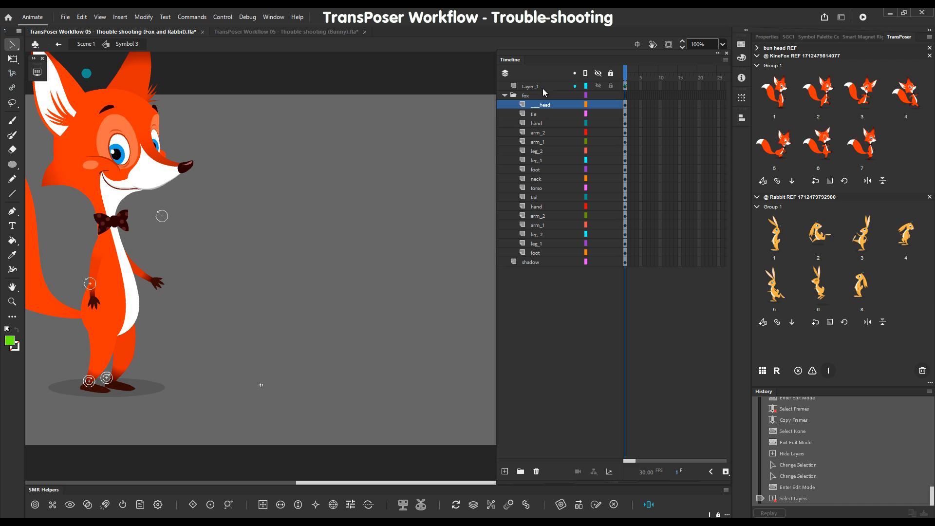
click(540, 86)
click(505, 471)
click(628, 89)
key(ctrl+alt+v)
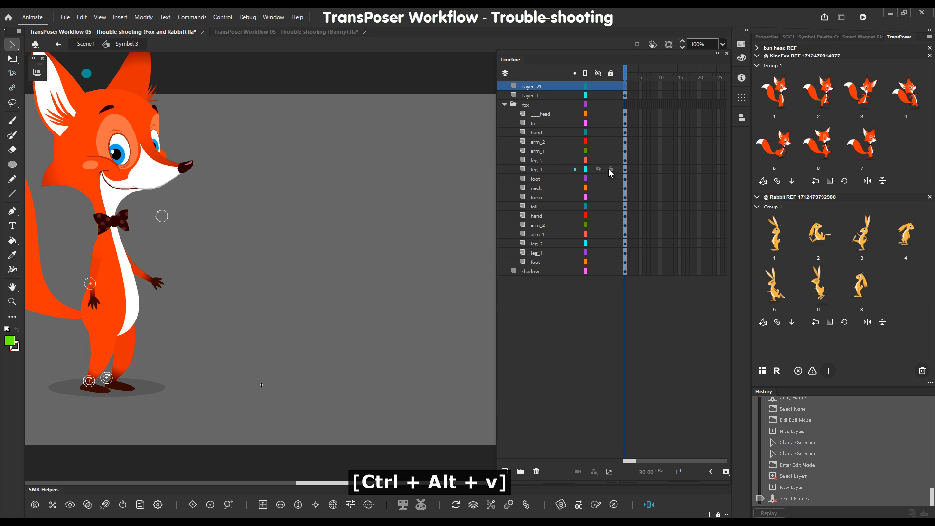
Step: Move the frame 1 content of Layer_1 onto the SMR_Controllers layer and delete the emptied Layer_1
click(626, 263)
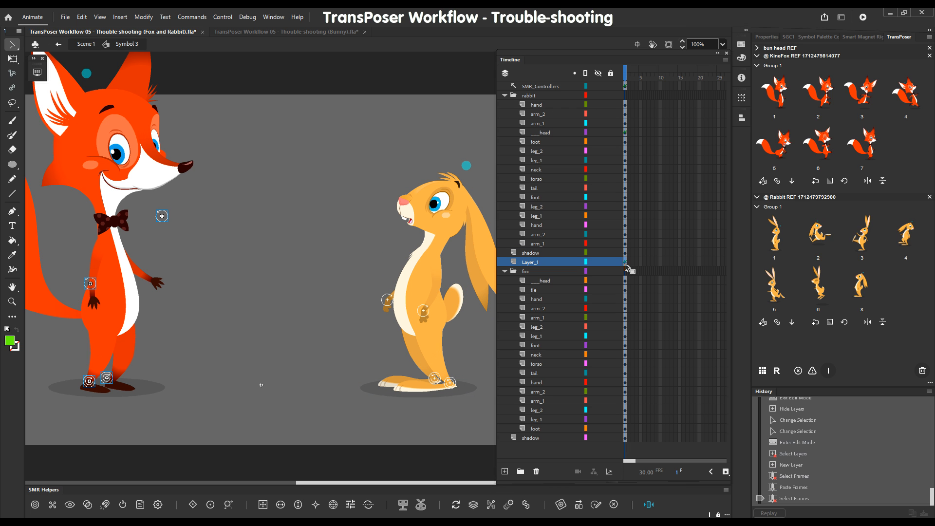
drag(630, 101, 629, 88)
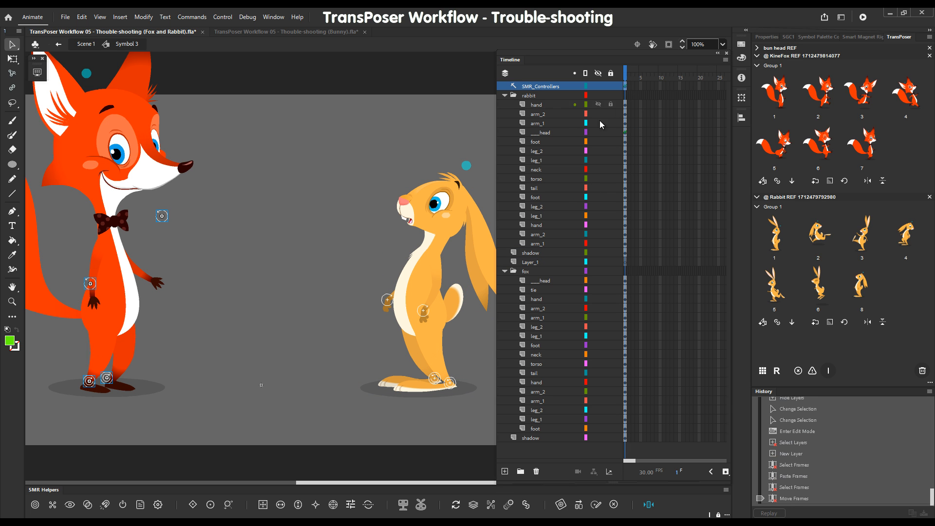
click(536, 262)
click(537, 471)
Step: Return to Scene 1 and delete the hidden Layer_1 with the original REF symbols
click(85, 44)
click(534, 95)
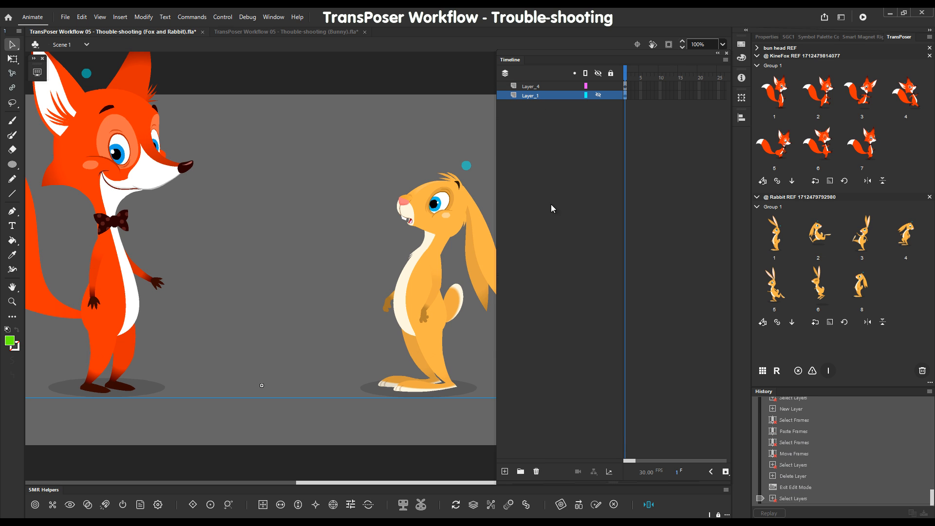
click(536, 471)
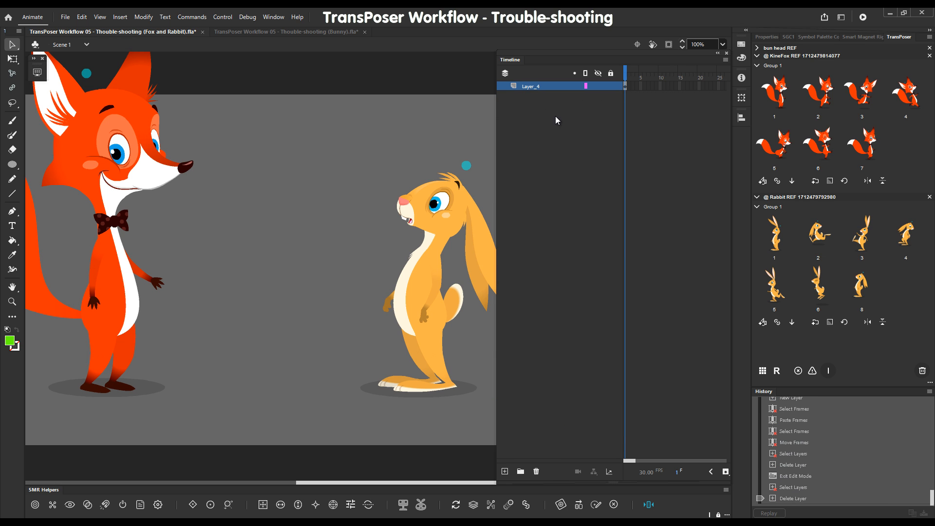
Step: Reposition the combined fox and rabbit symbol and scale it proportionally so both characters stand on the stage
drag(425, 297, 457, 331)
key(q)
key(space)
drag(329, 207, 155, 254)
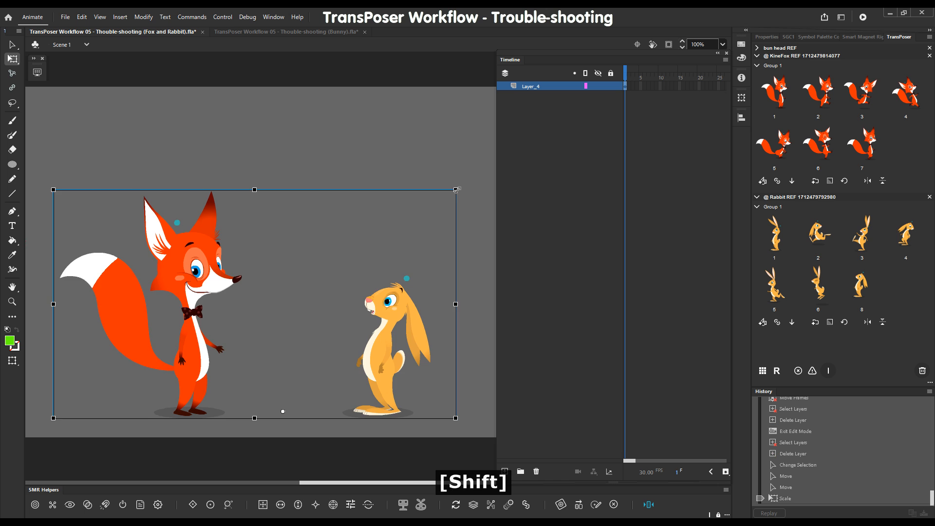
drag(457, 189, 528, 109)
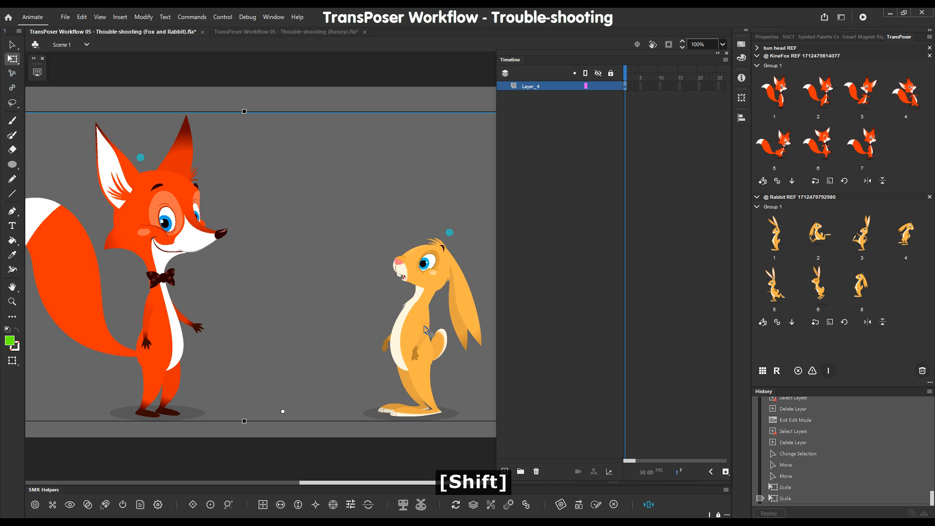
drag(409, 327, 411, 322)
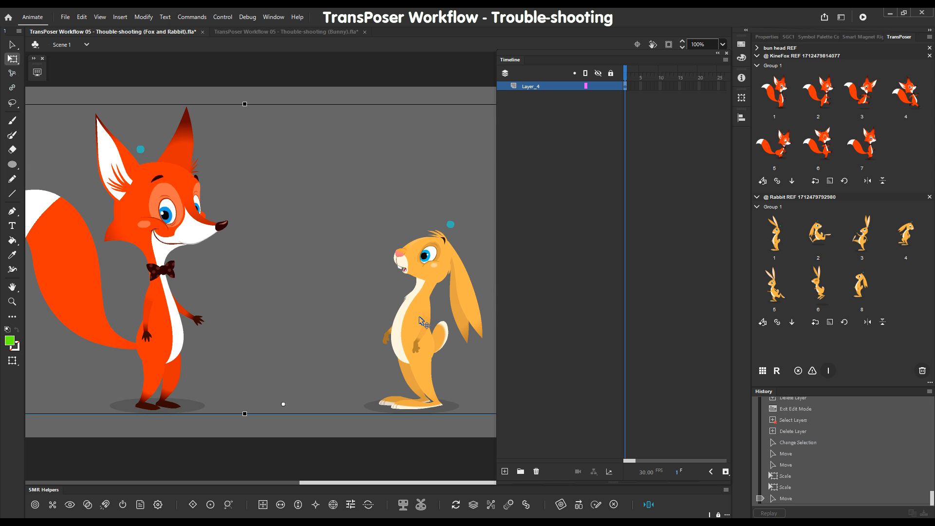
Step: Inside the combined symbol, extend all layers to frame 20 and try fox pose 2 and rabbit poses 2, 6 and 3 at frame 6
double_click(418, 318)
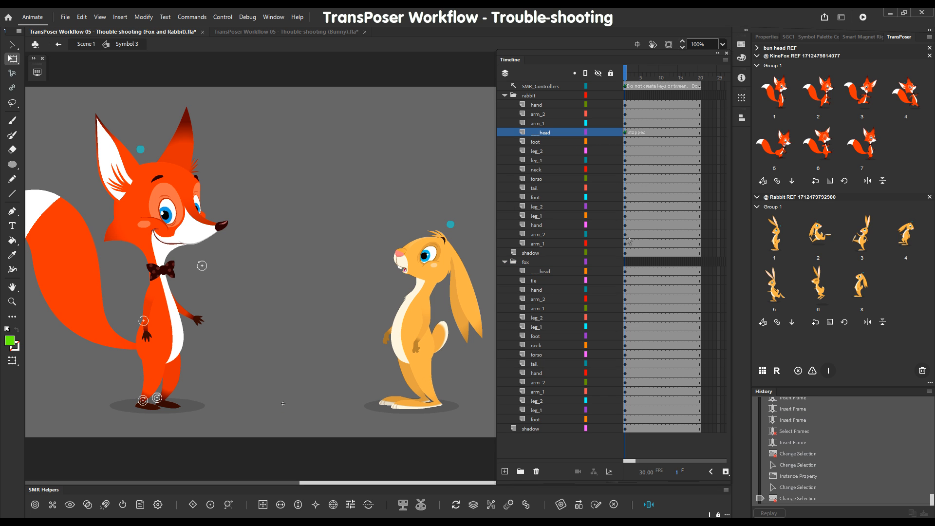
click(645, 77)
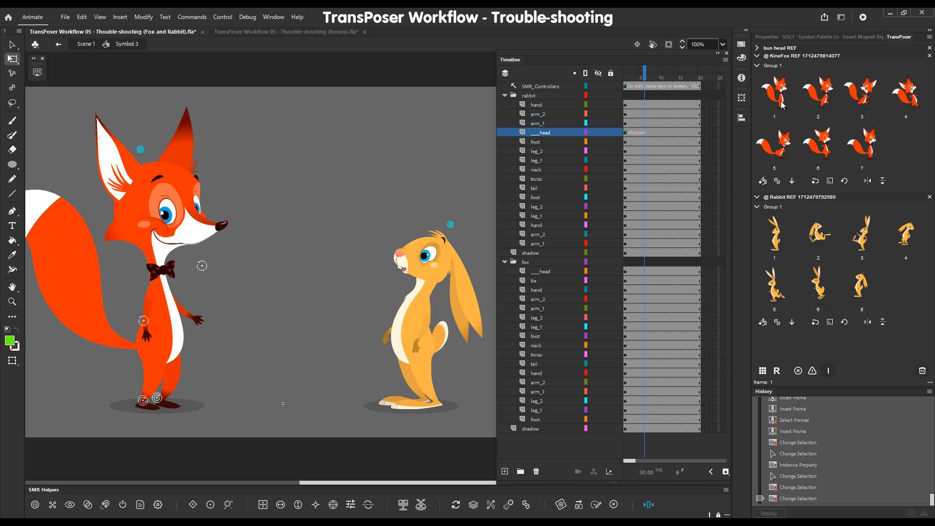
click(827, 101)
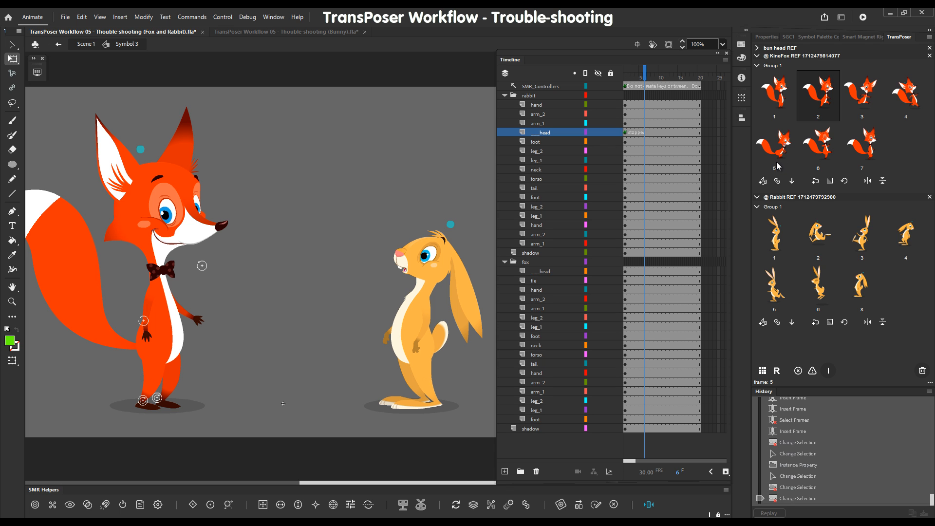
key(F1)
click(820, 238)
click(825, 291)
click(868, 240)
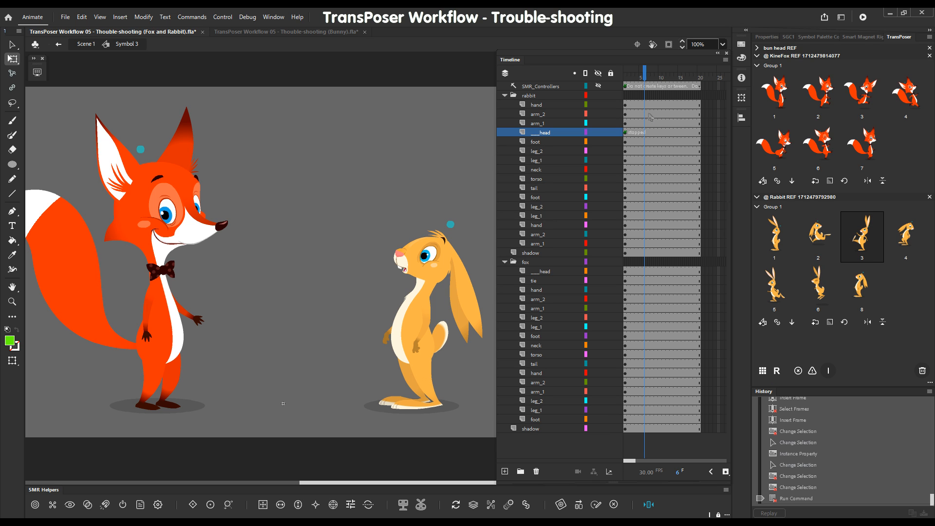
Step: Run the REF info check on the rabbit's frame 1 instances and clear the selection
click(627, 108)
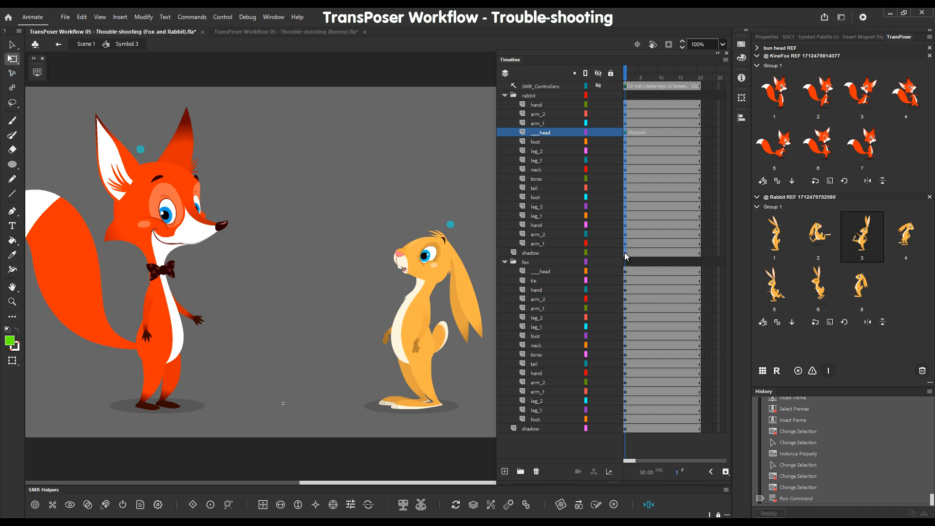
click(625, 253)
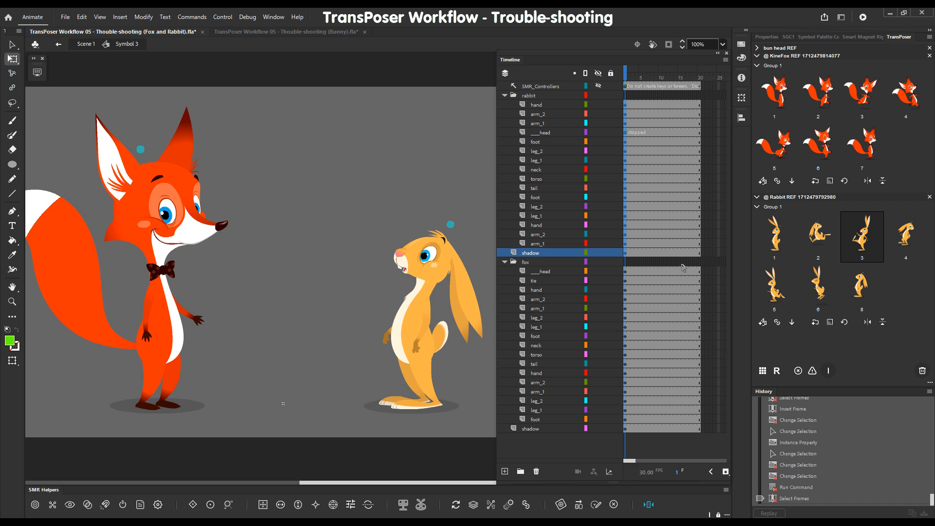
click(813, 371)
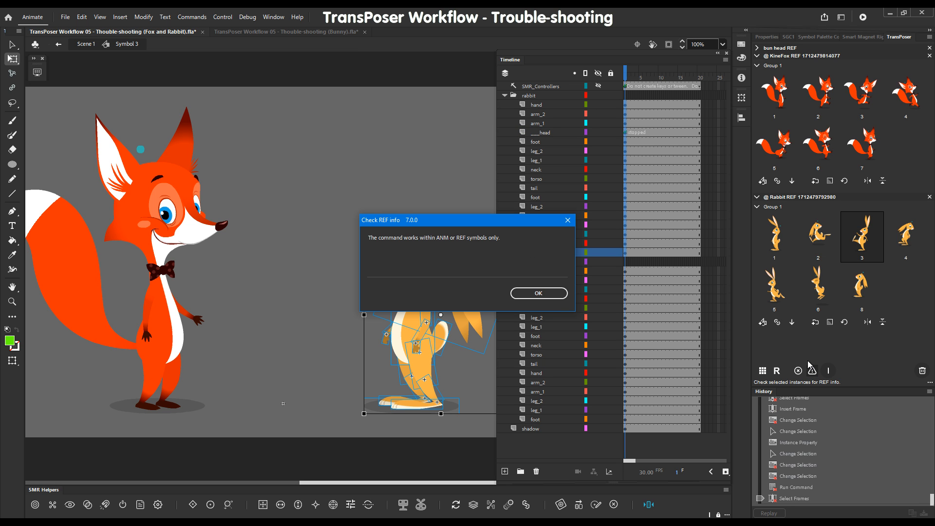
click(539, 293)
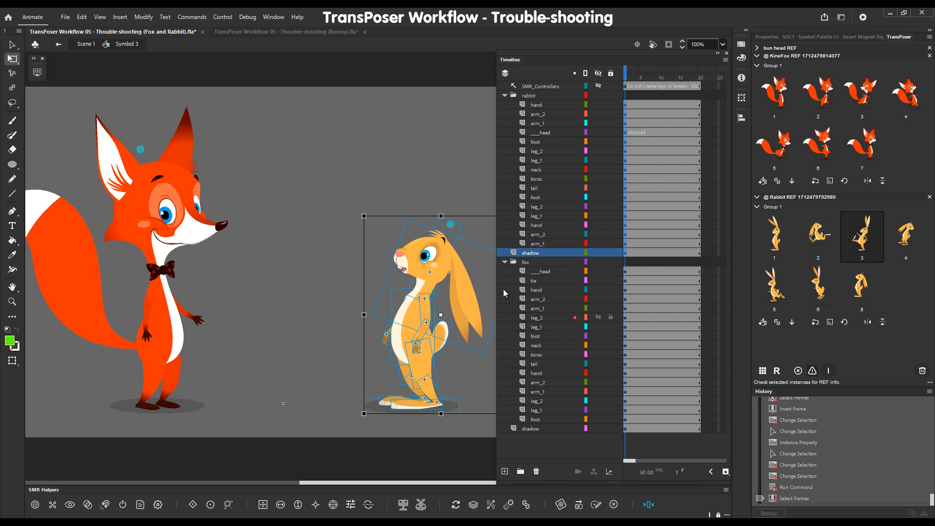
click(384, 318)
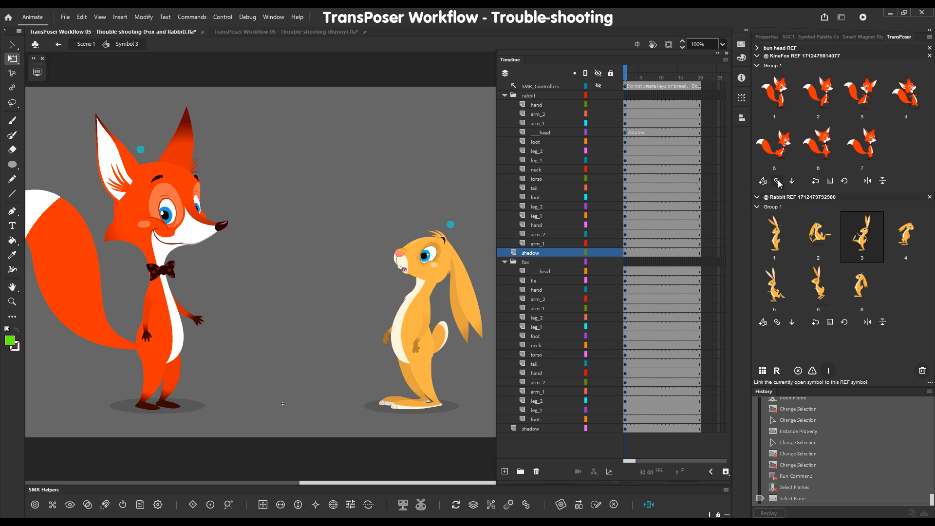
Step: Link the open symbol to @ Rabbit REF and apply rabbit pose 4 at frame 4
click(777, 323)
click(538, 293)
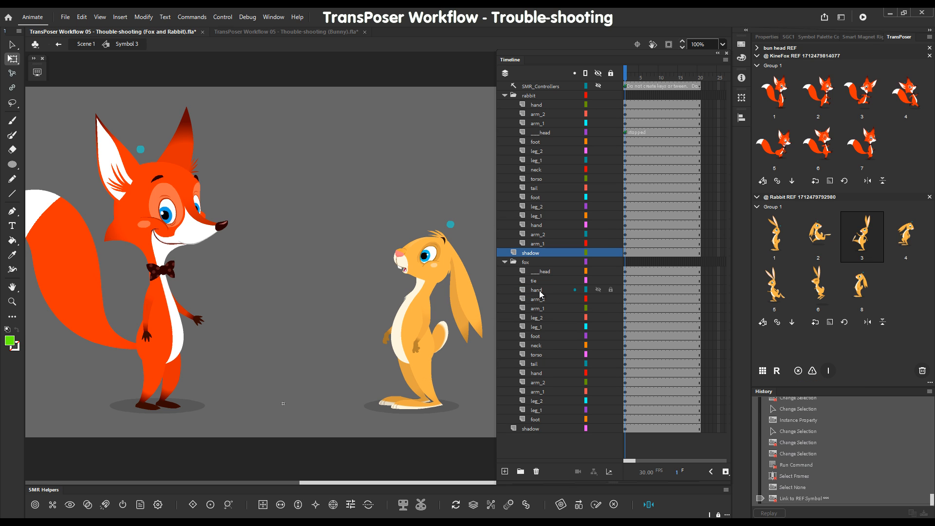
click(640, 76)
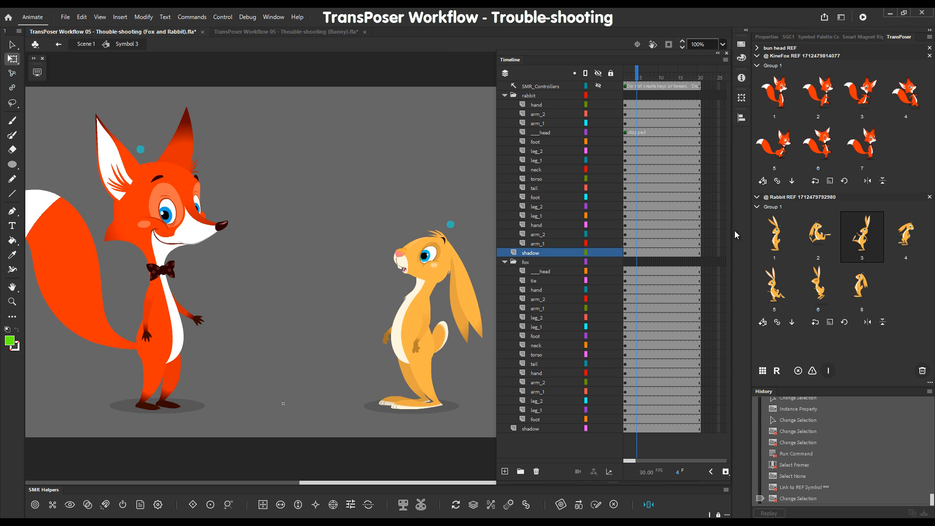
click(907, 238)
click(815, 324)
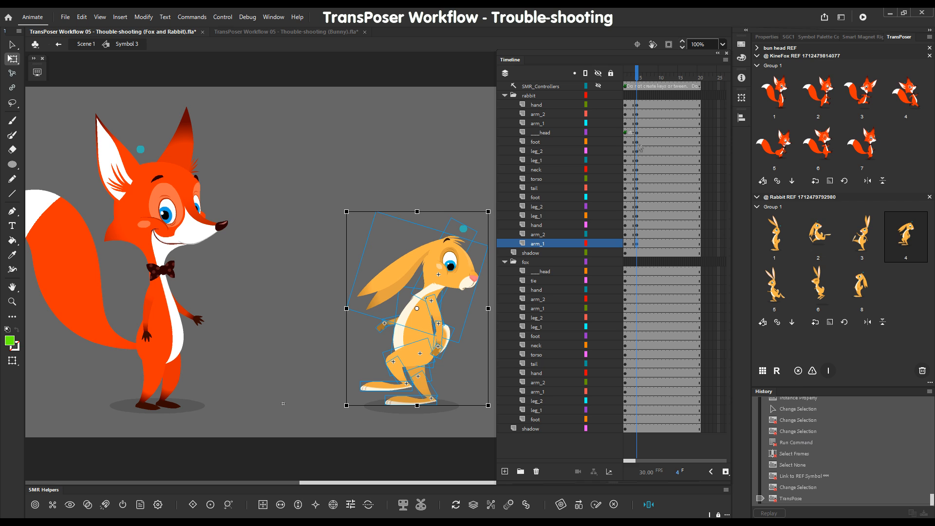
Step: Check the fox's frame 1 instances, from ___head to shadow, for REF info
drag(626, 272, 625, 428)
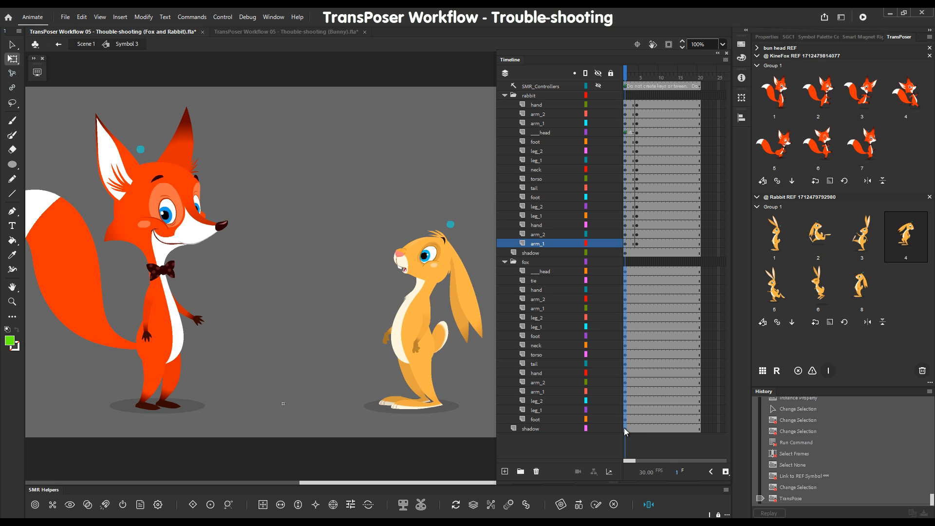
click(812, 371)
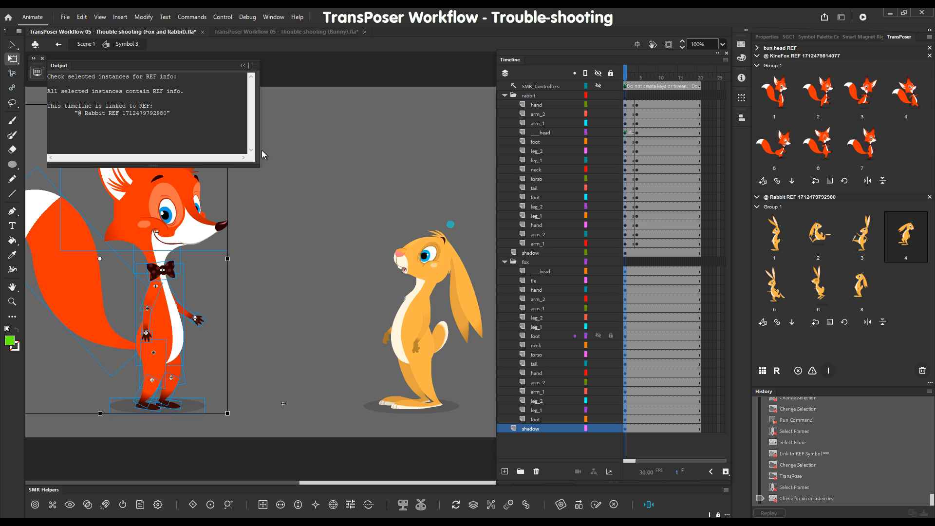
click(344, 206)
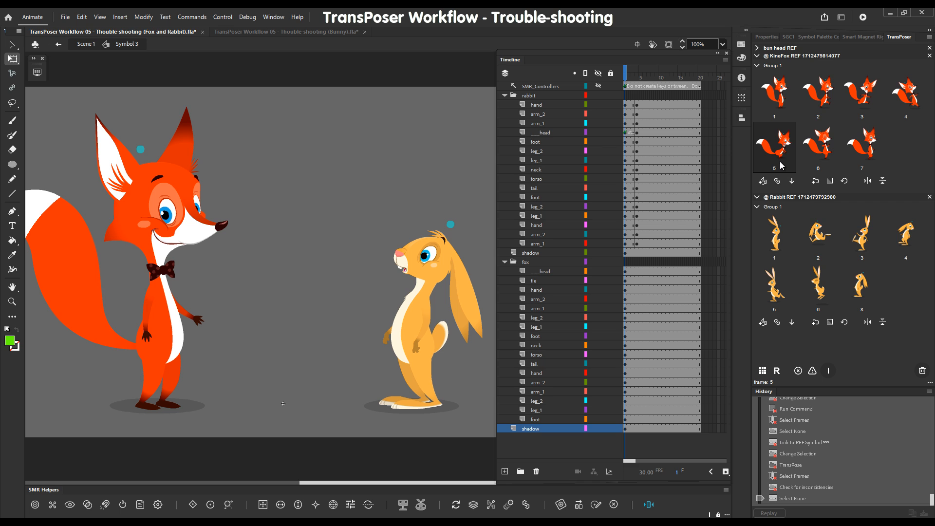
Step: Link the open symbol to @ KineFox REF and apply fox pose 5 at frame 4
click(636, 78)
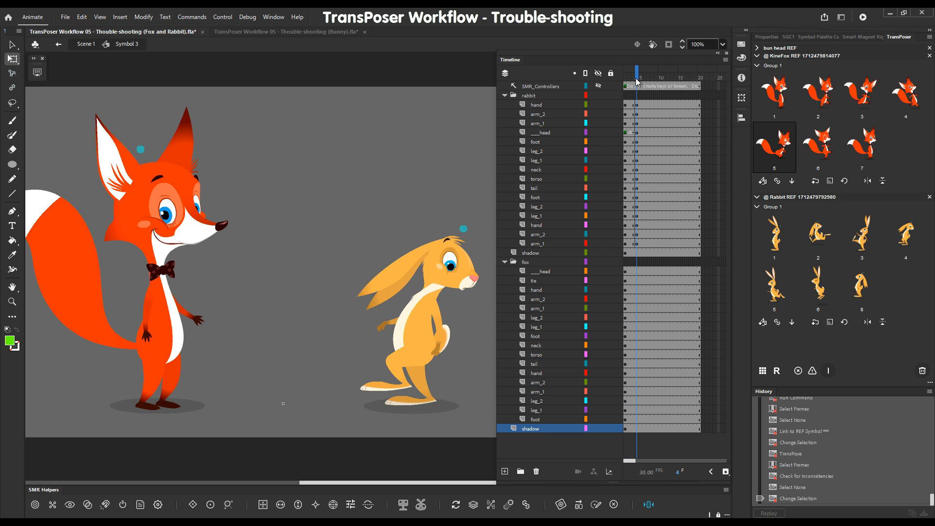
click(777, 181)
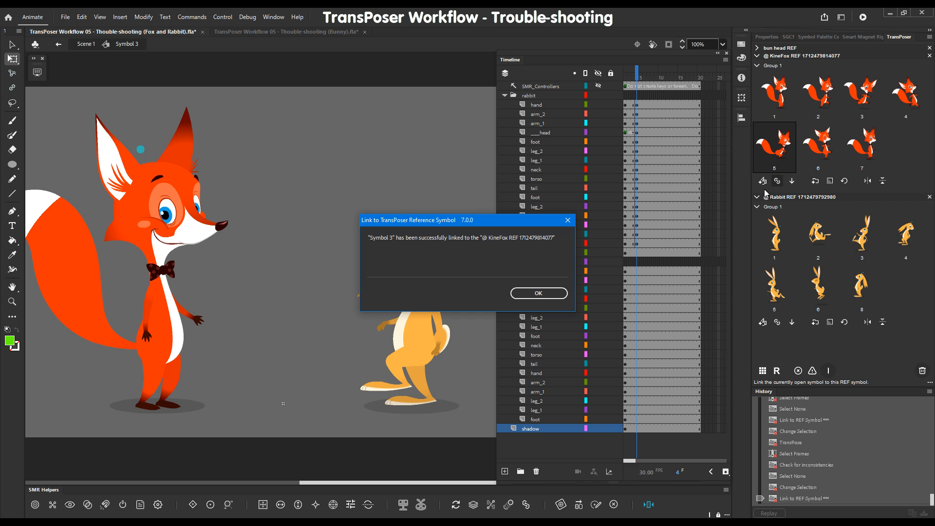
click(539, 293)
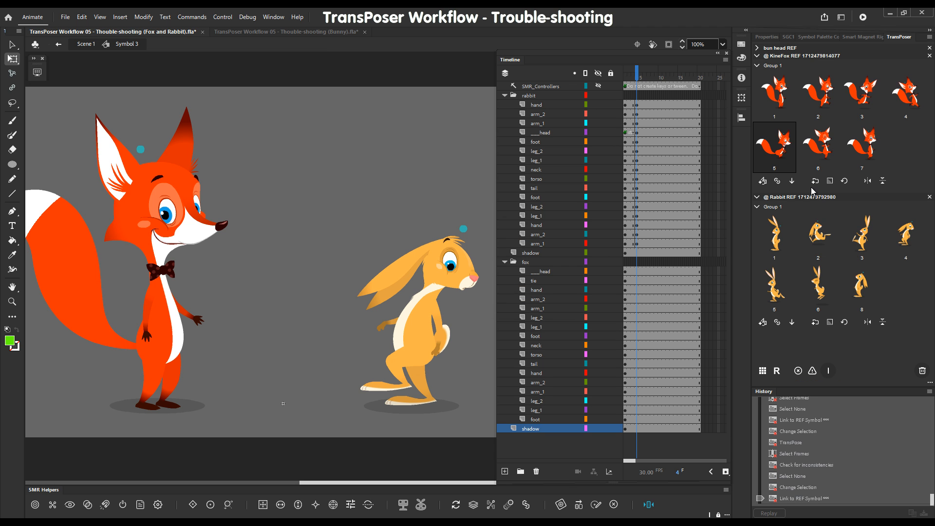
click(777, 155)
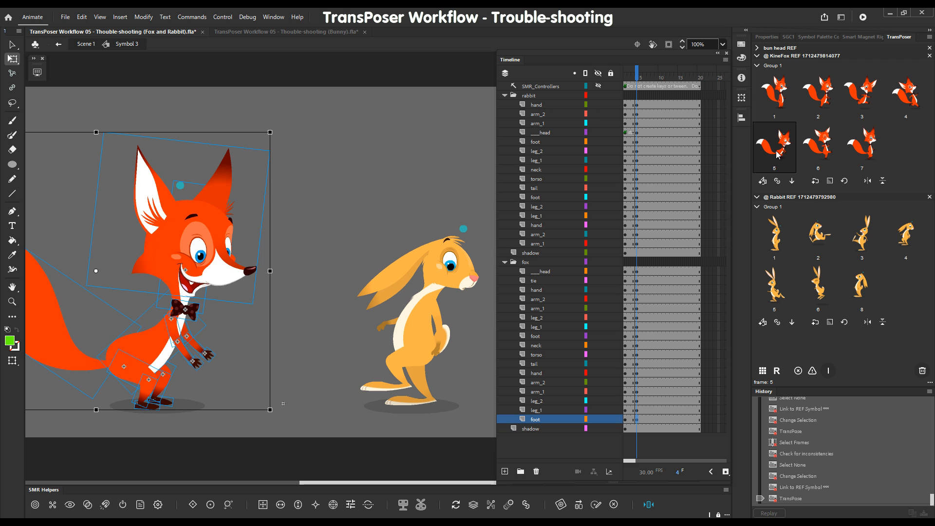
Step: Lock all layers, then apply rabbit pose 8 and fox pose 6 at frame 8
click(348, 187)
click(611, 73)
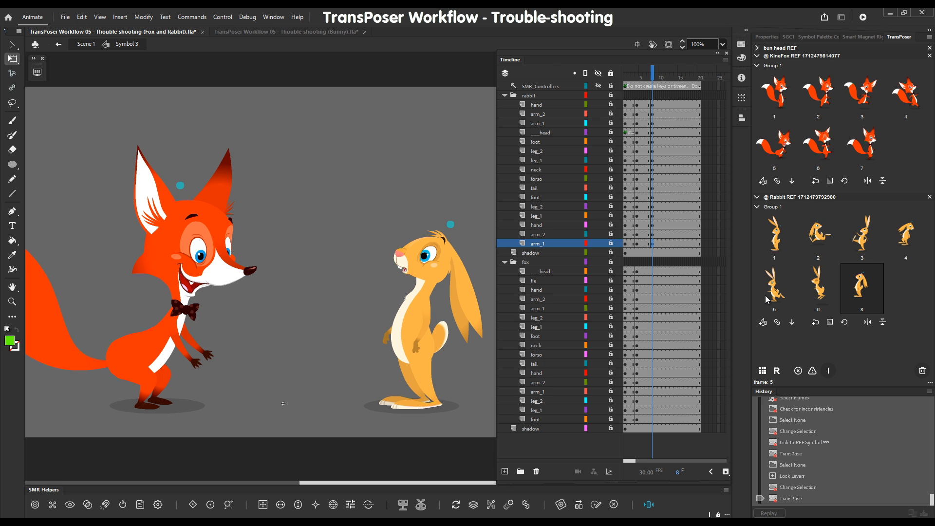
click(818, 151)
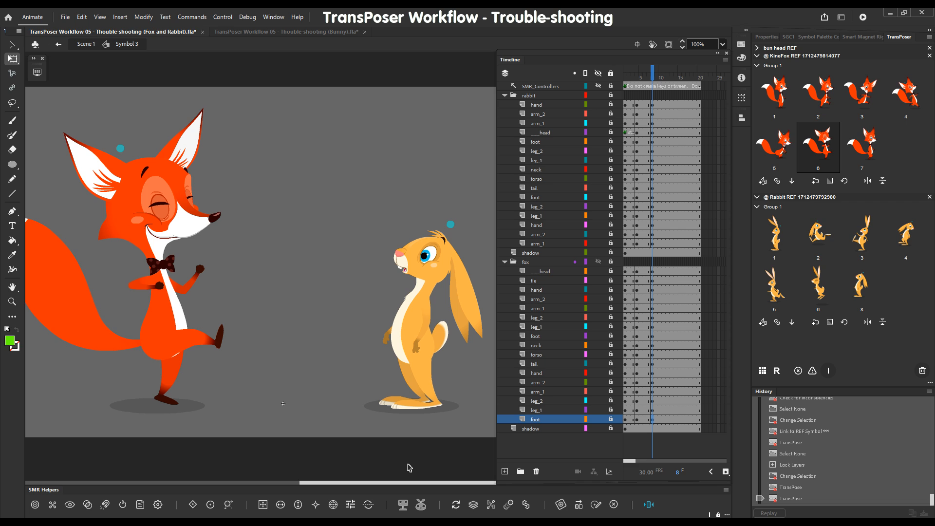